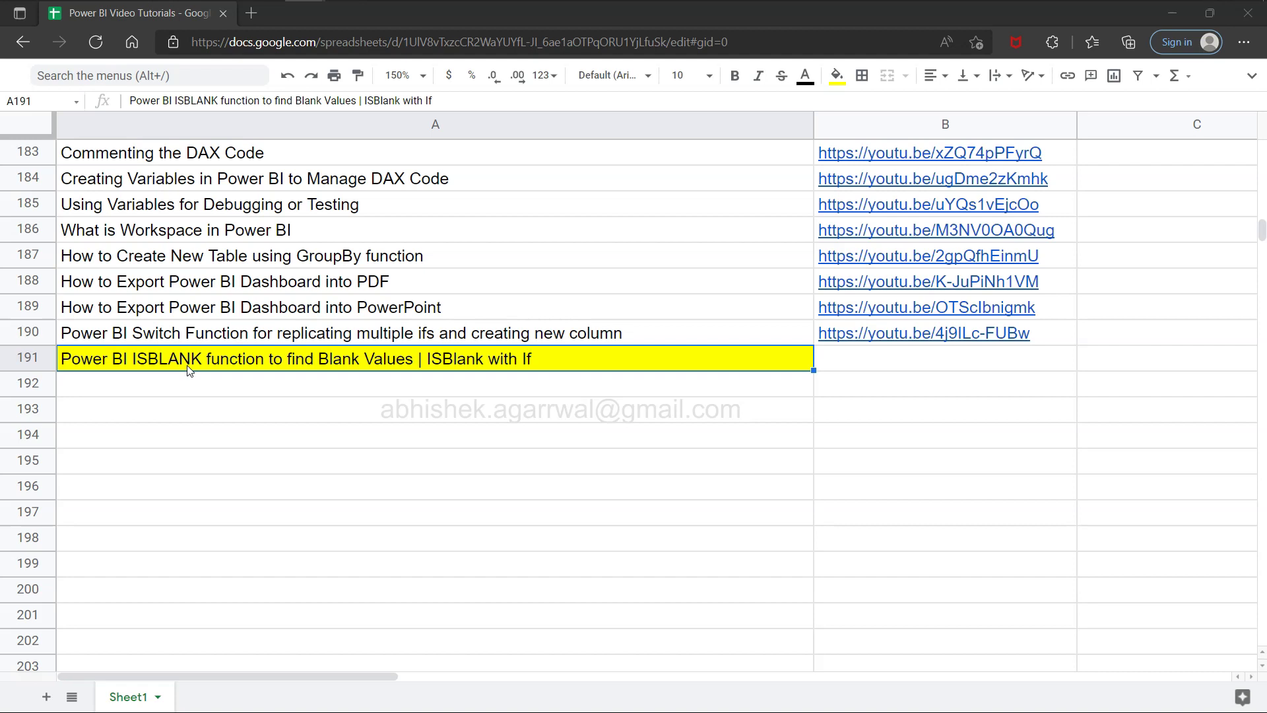
# Step: Leave the spreadsheet and bring the Sales Dashboard report in Power BI Desktop forward
pyautogui.click(274, 370)
pyautogui.click(203, 371)
pyautogui.click(506, 371)
pyautogui.click(526, 358)
pyautogui.scroll(2, 594, 307)
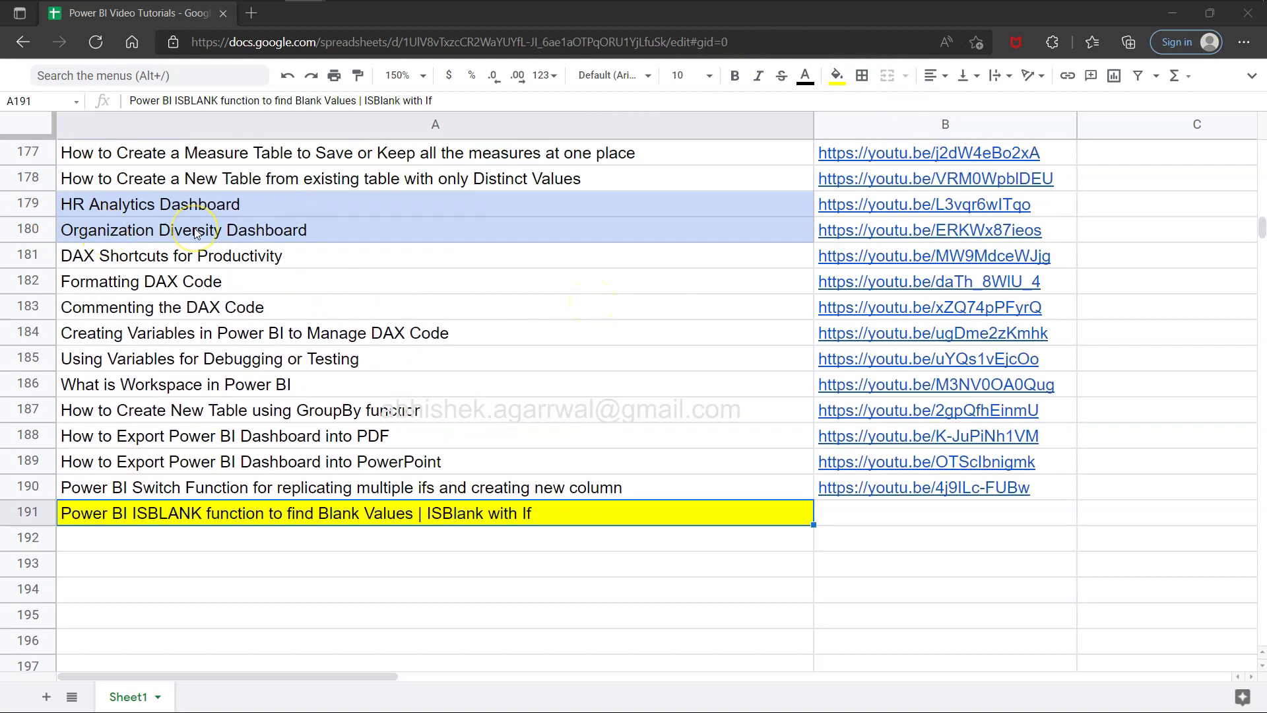
pyautogui.scroll(5, 196, 233)
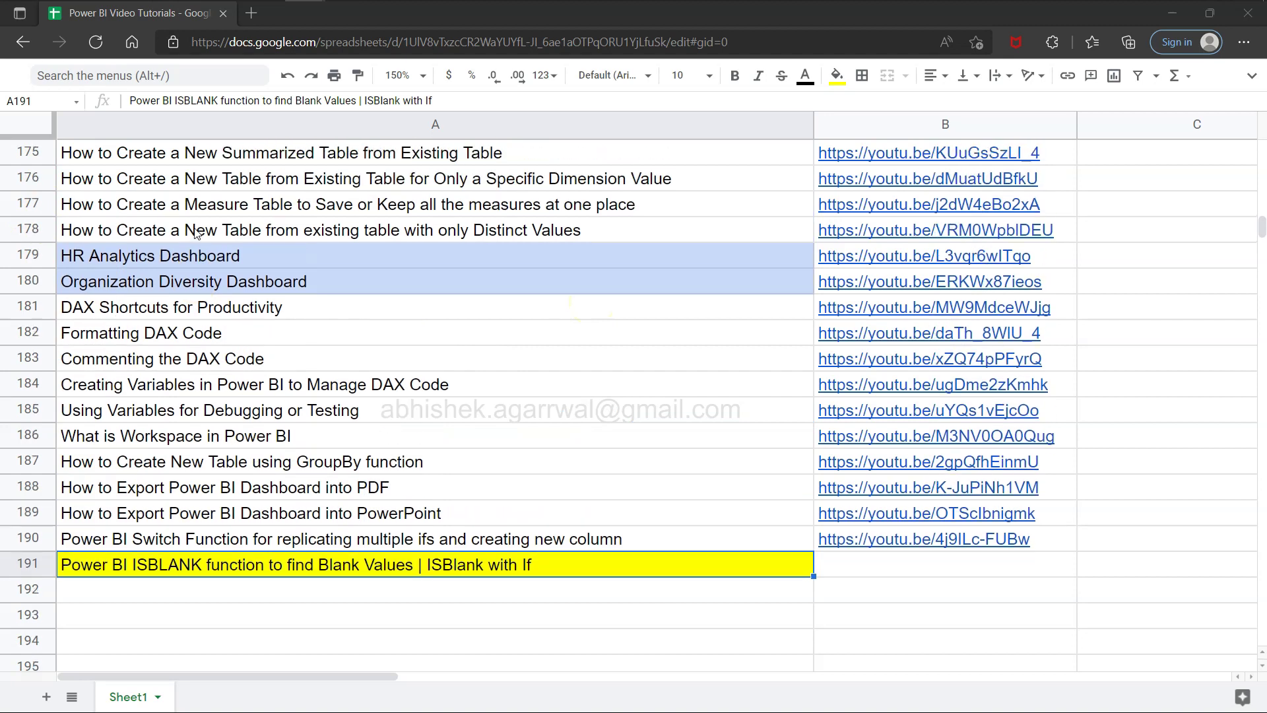
pyautogui.scroll(1, 196, 232)
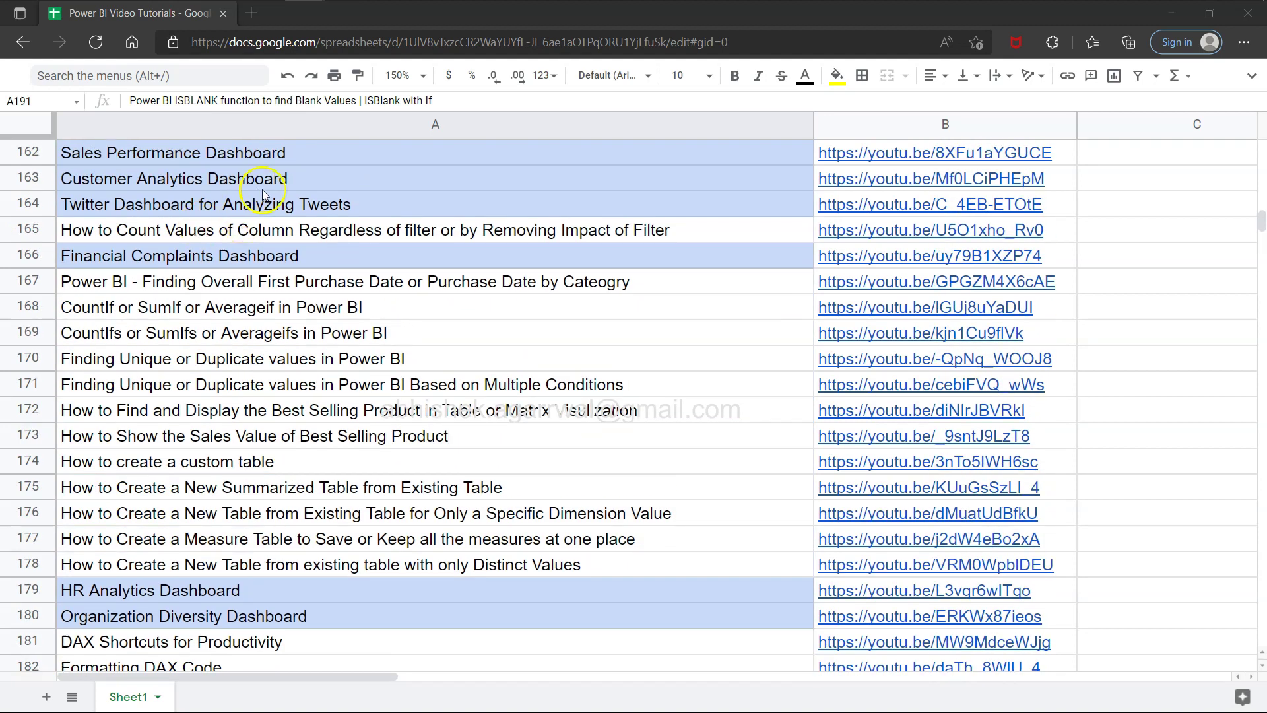
pyautogui.scroll(-5, 275, 205)
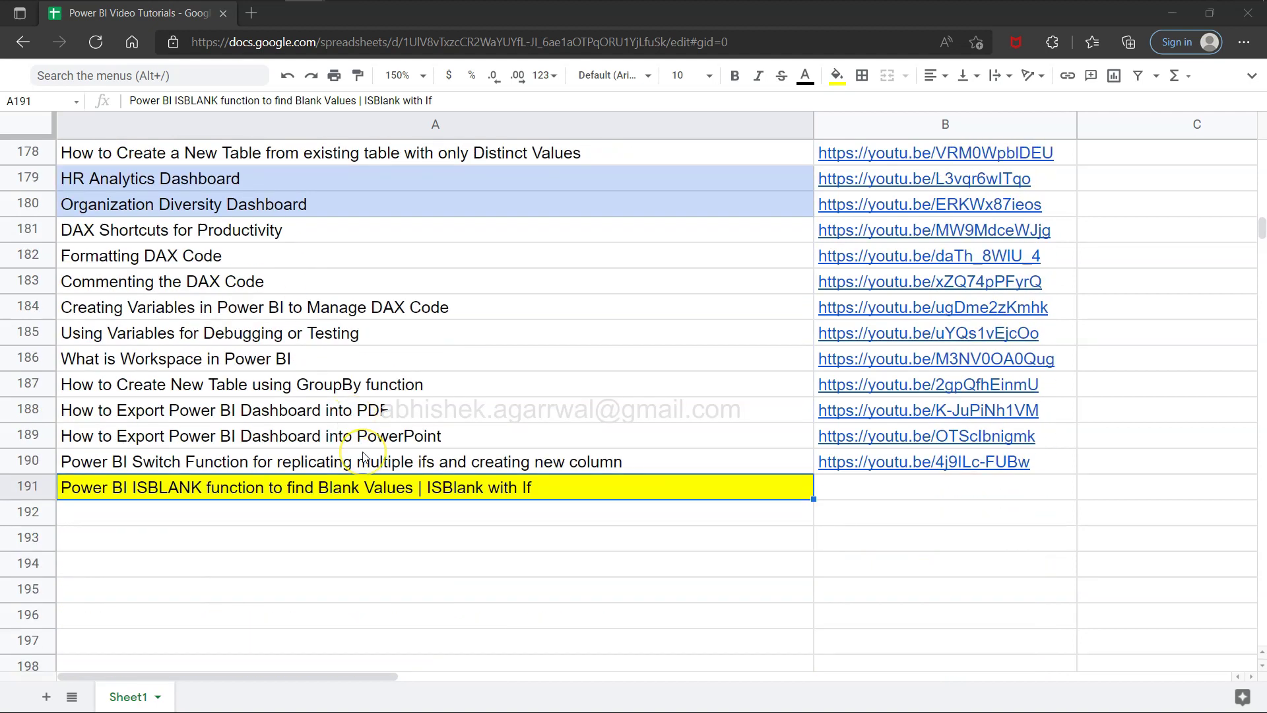
pyautogui.scroll(-1, 365, 457)
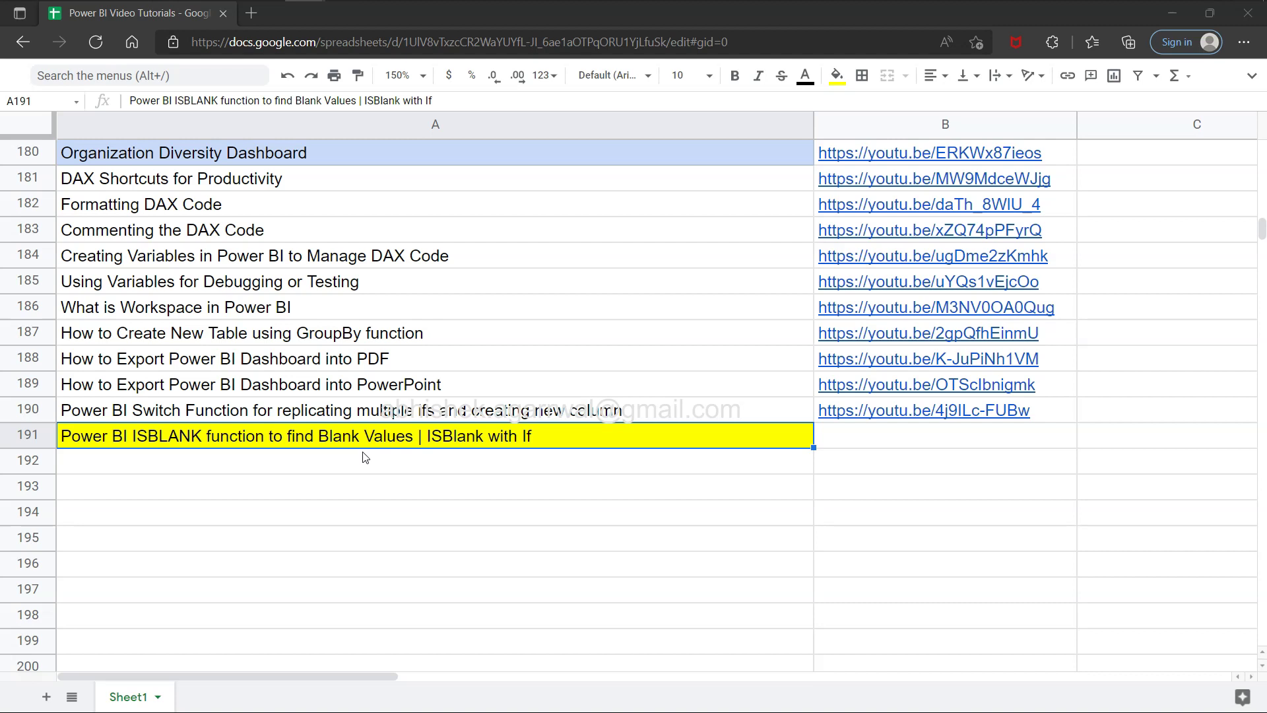
pyautogui.hotkey('alt', 'Tab')
pyautogui.hotkey('alt', 'Tab')
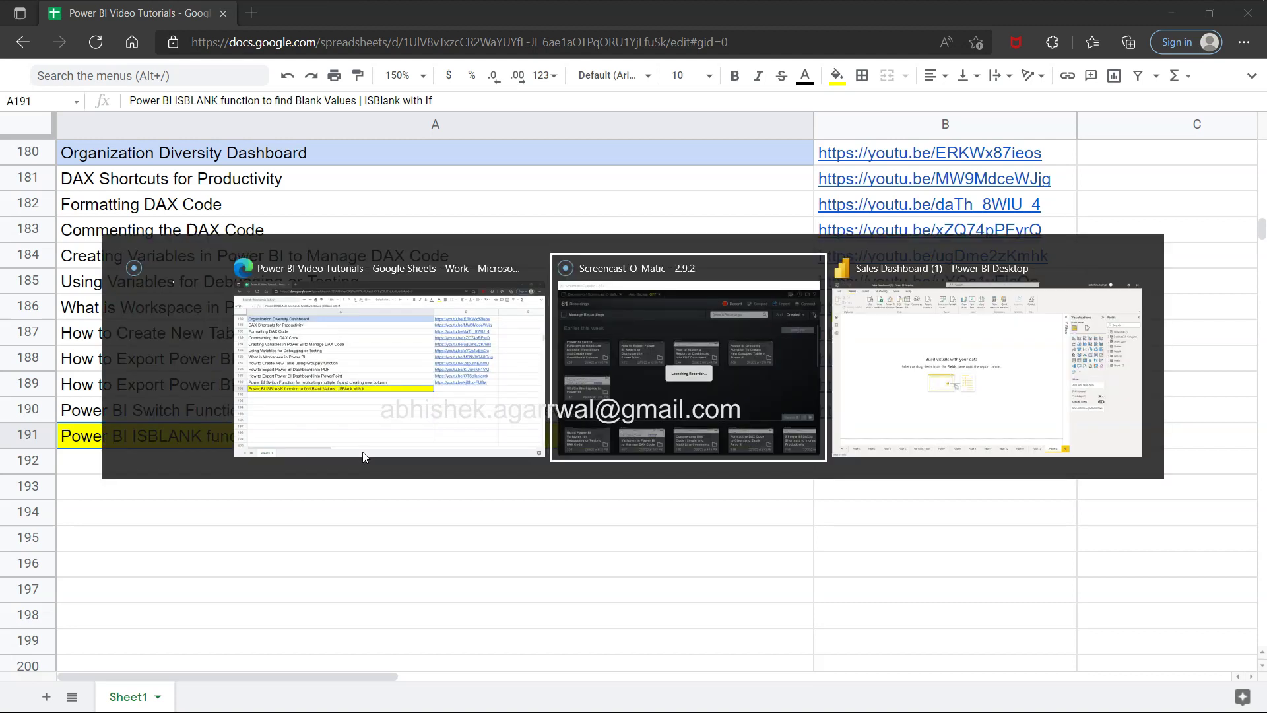
pyautogui.hotkey('alt', 'Tab')
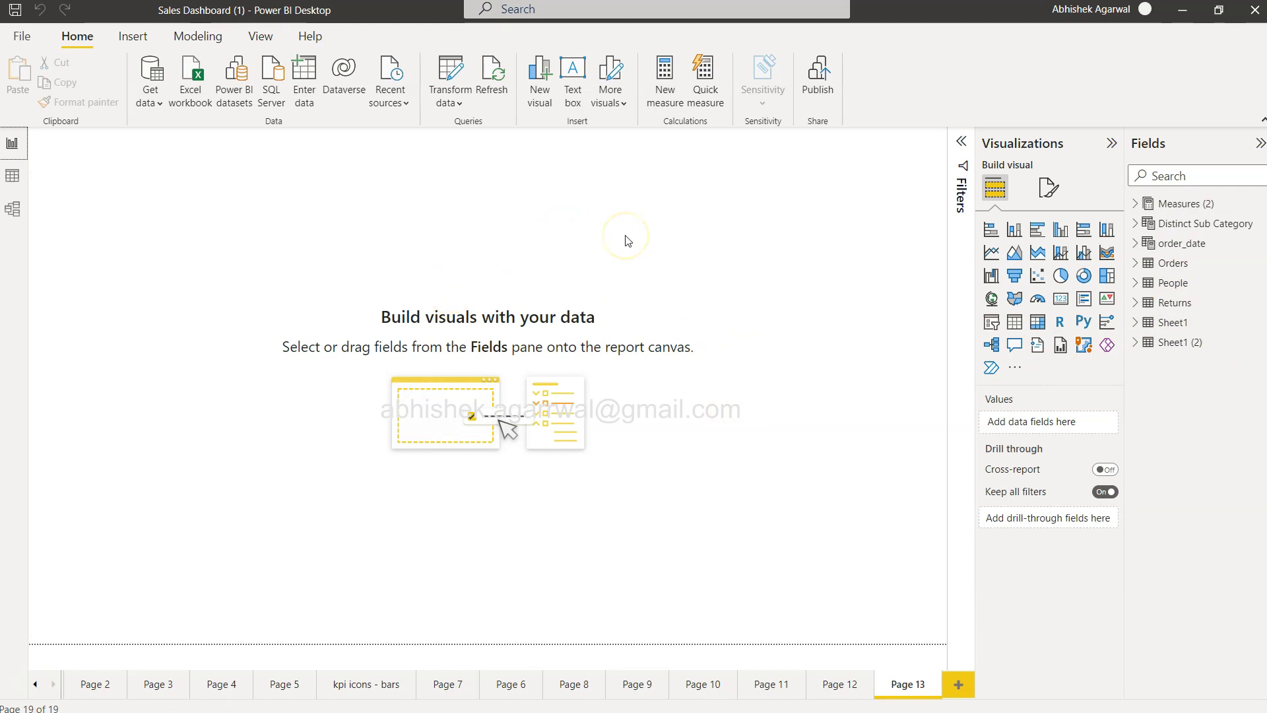
# Step: Start a new typed-data table with a Name column and a second Age column
pyautogui.click(306, 85)
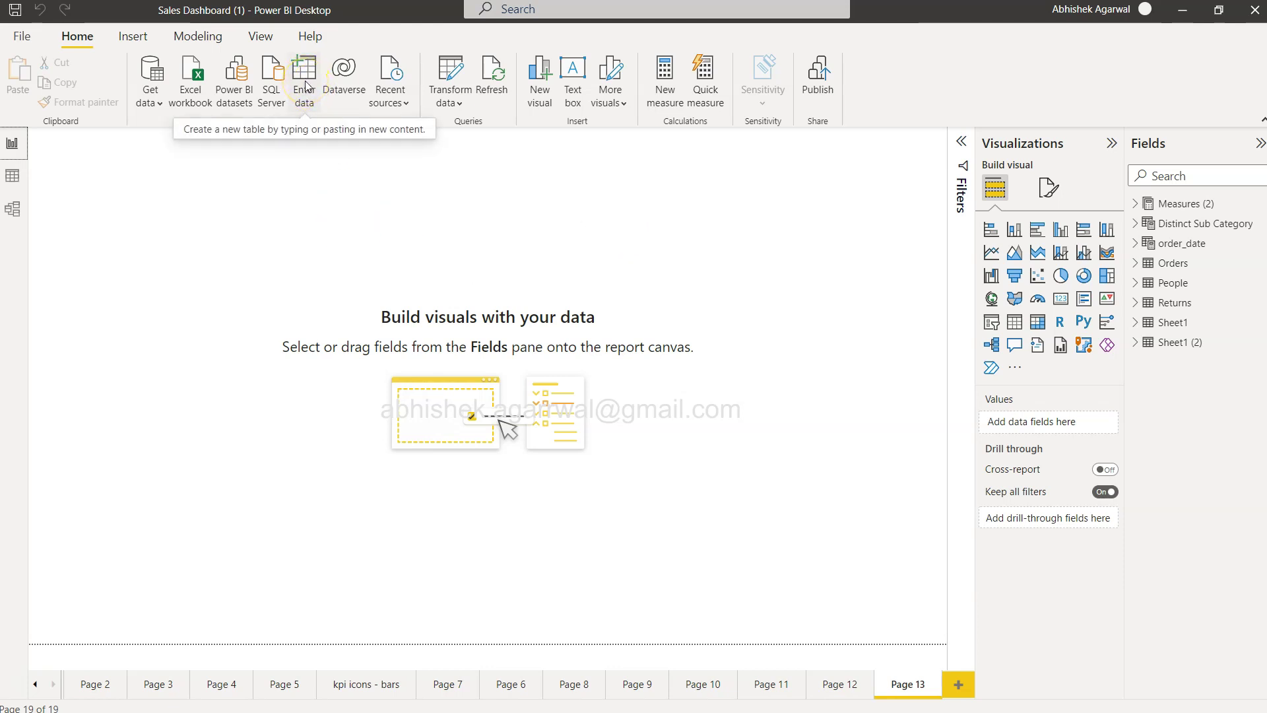
pyautogui.click(306, 84)
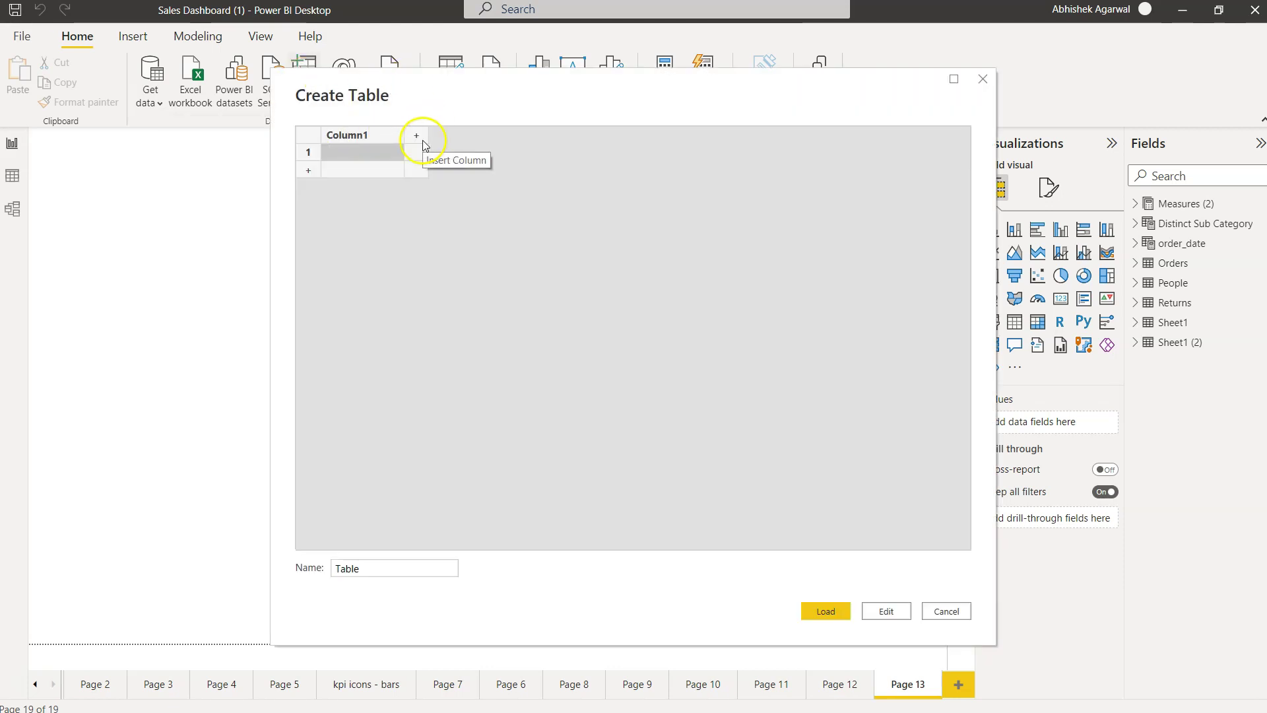
pyautogui.doubleClick(368, 136)
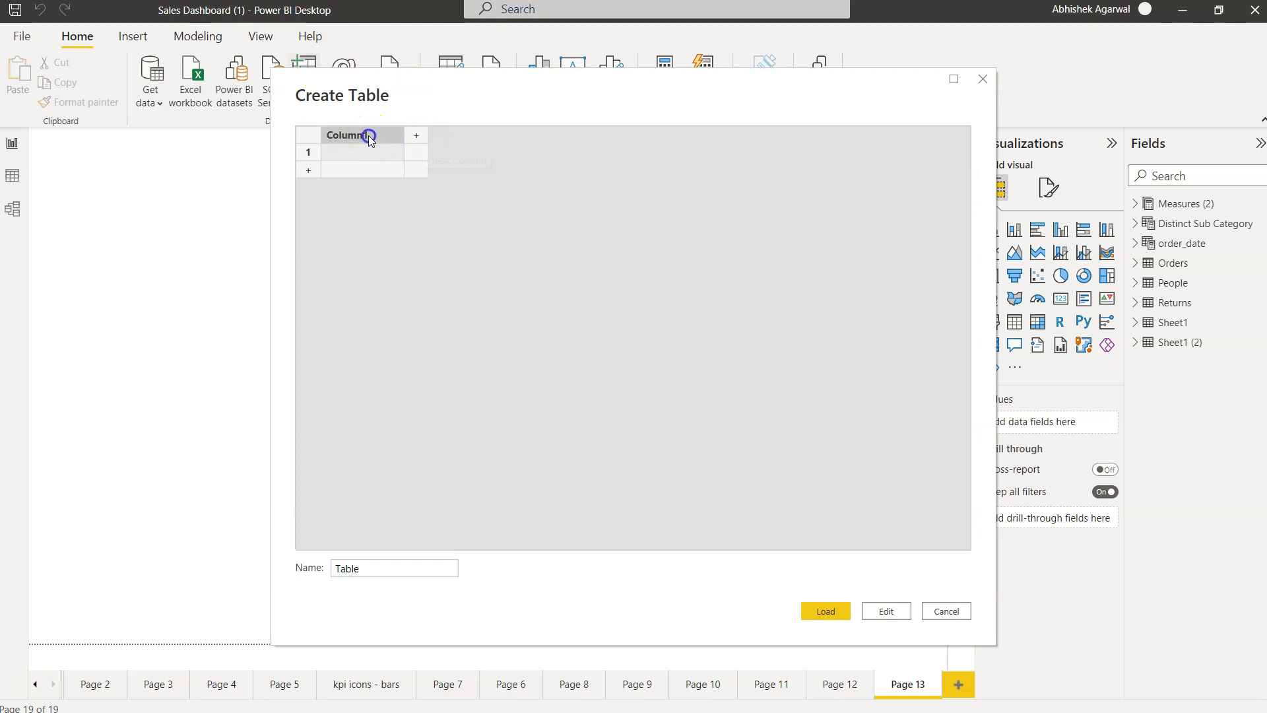
pyautogui.write('Name')
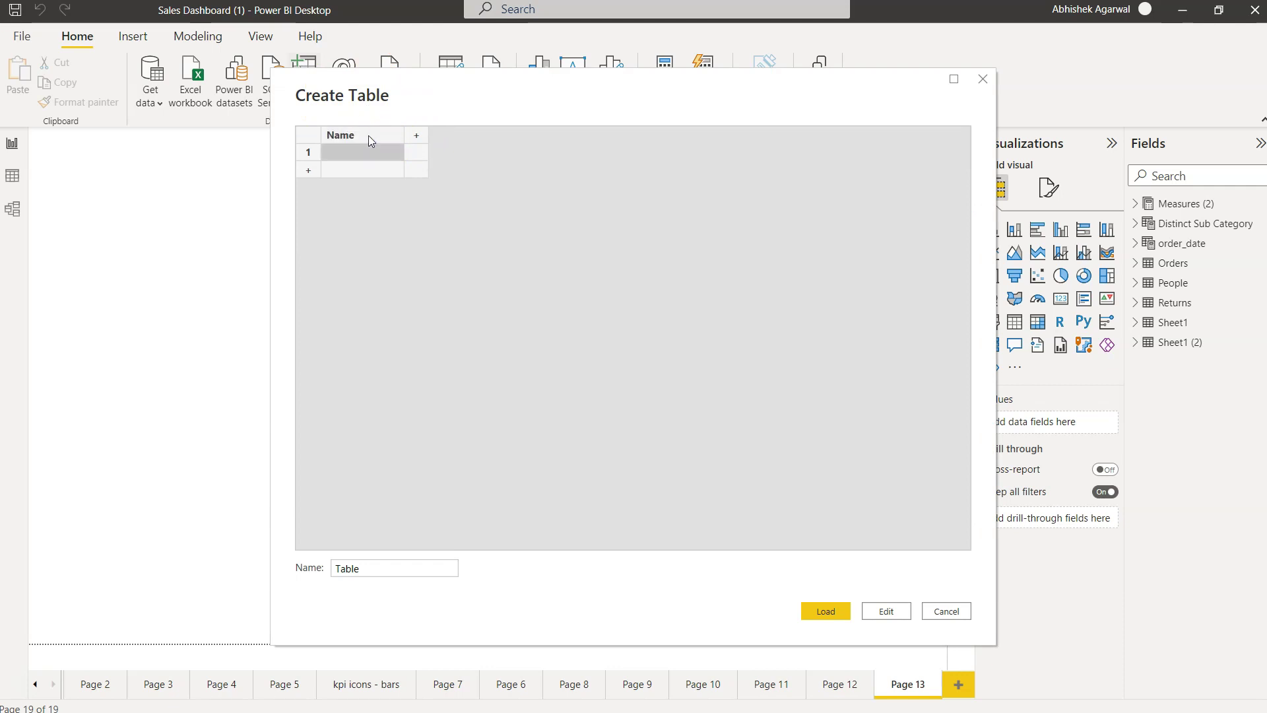
pyautogui.click(415, 136)
pyautogui.click(414, 136)
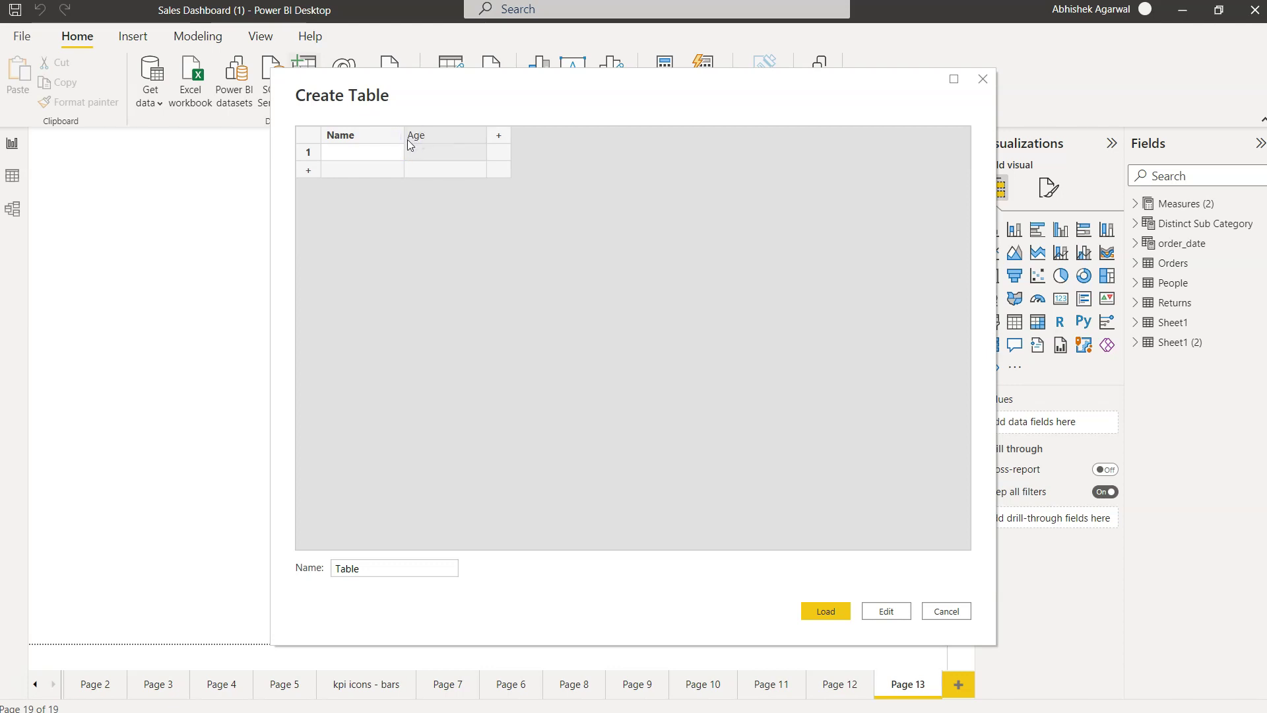
# Step: Enter the first rows: Vishal aged 25 and Vinay with a blank age
pyautogui.click(380, 152)
pyautogui.write('Vishal')
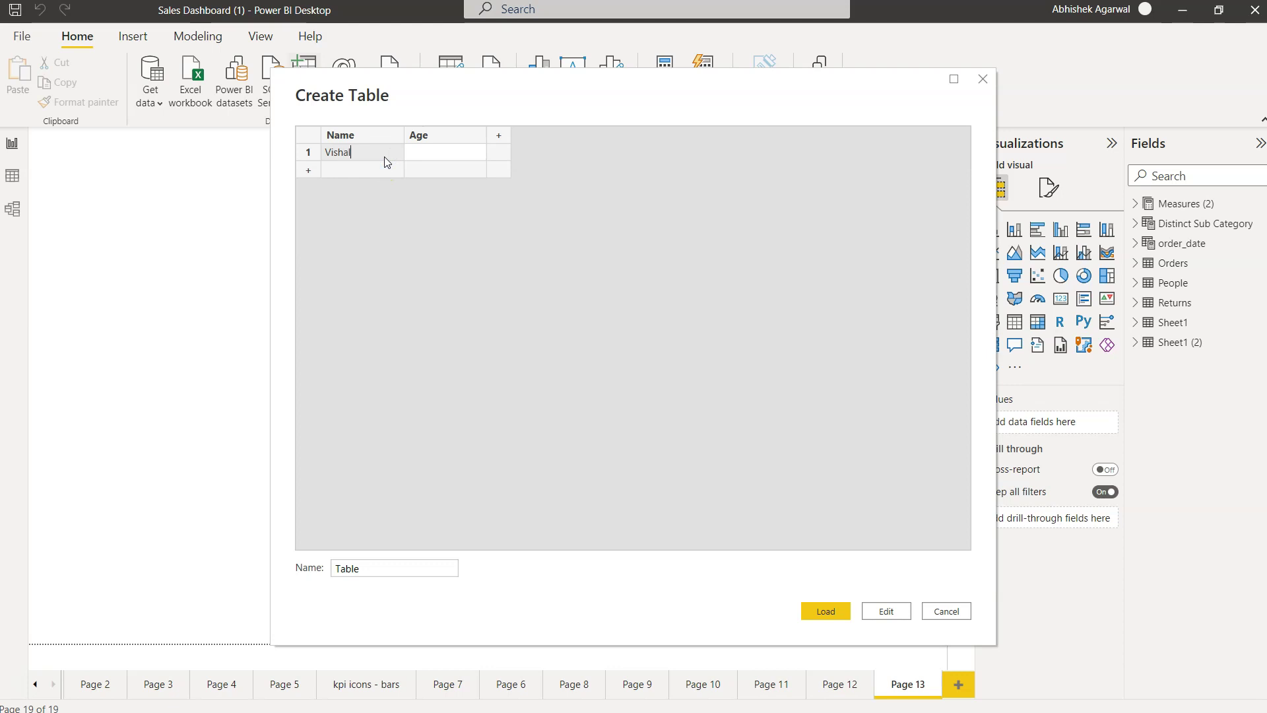
pyautogui.press('Tab')
pyautogui.write('25')
pyautogui.press('Tab')
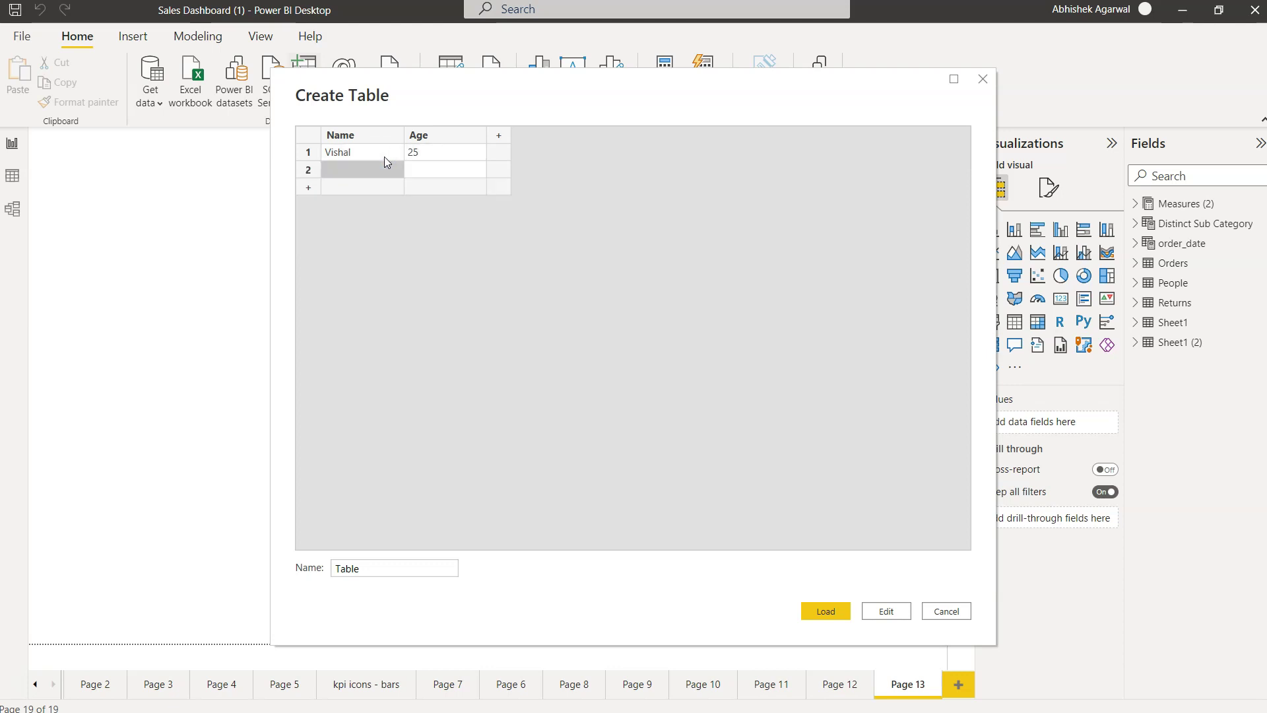
pyautogui.write('Vinay')
pyautogui.press('Tab')
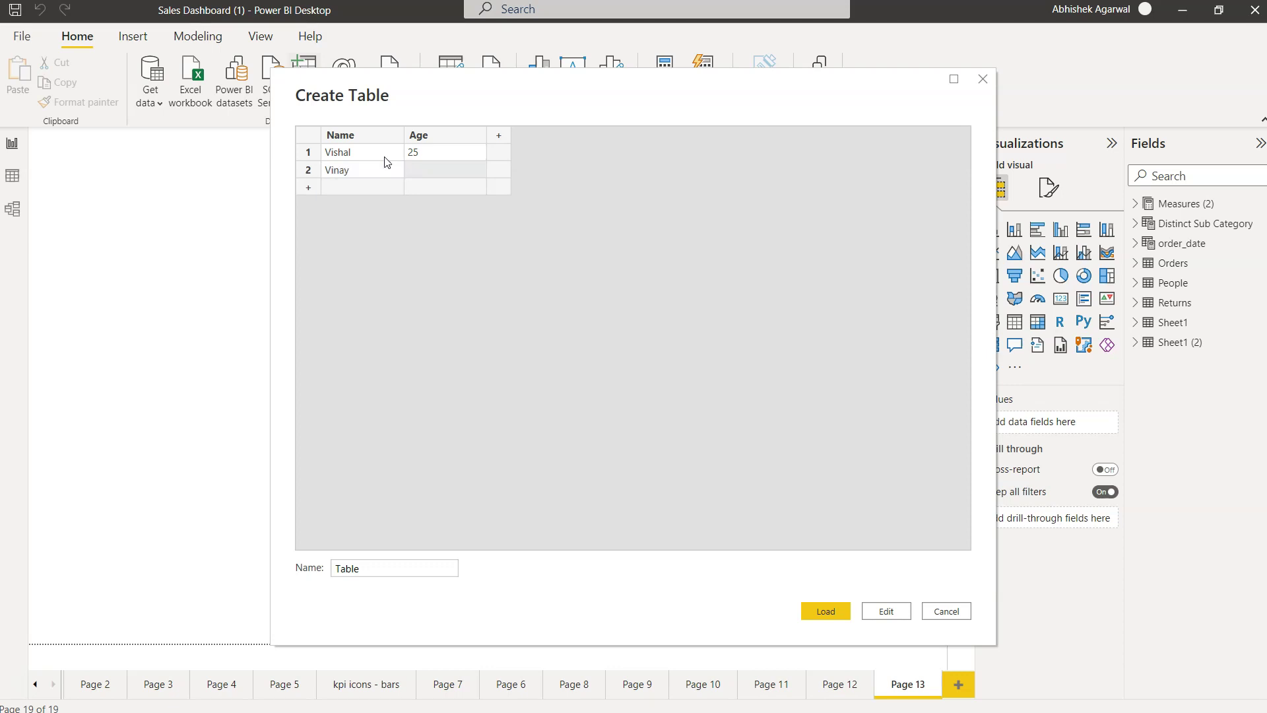
pyautogui.press('Tab')
# Step: Add Jyoti aged 29, Deepak aged 26, and Aman with a blank age
pyautogui.write('Jyoti')
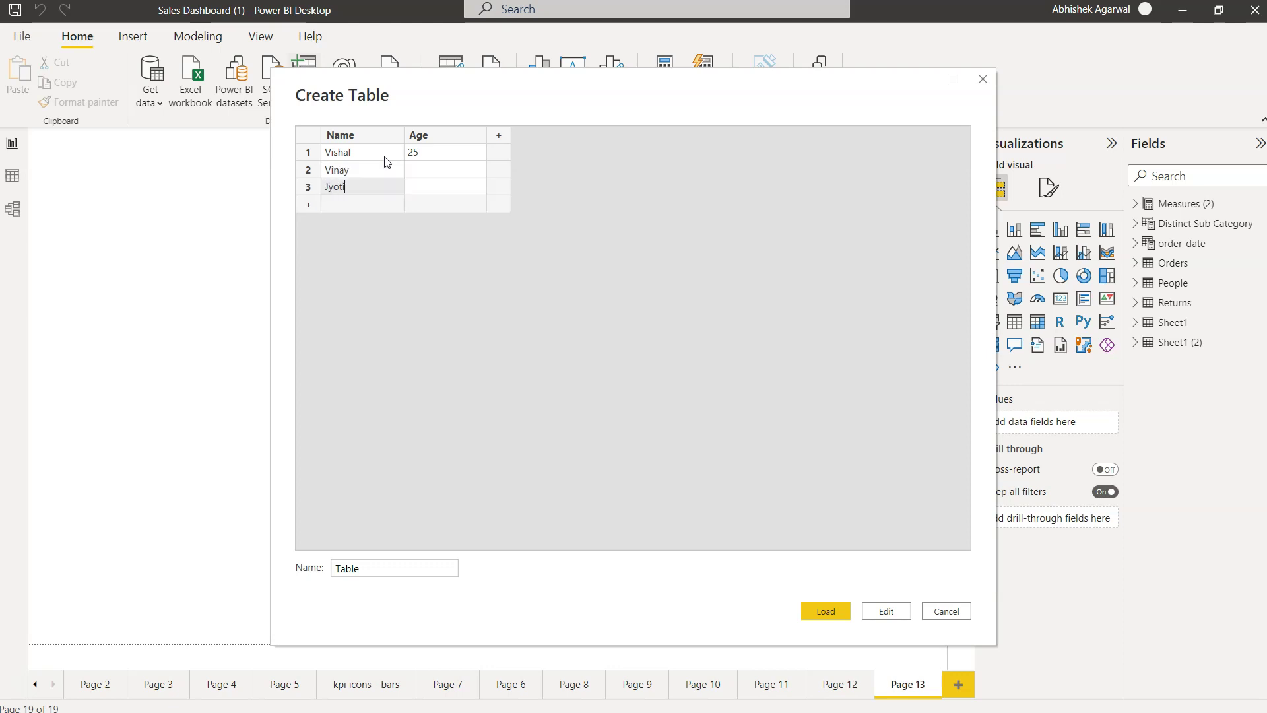
pyautogui.press('Tab')
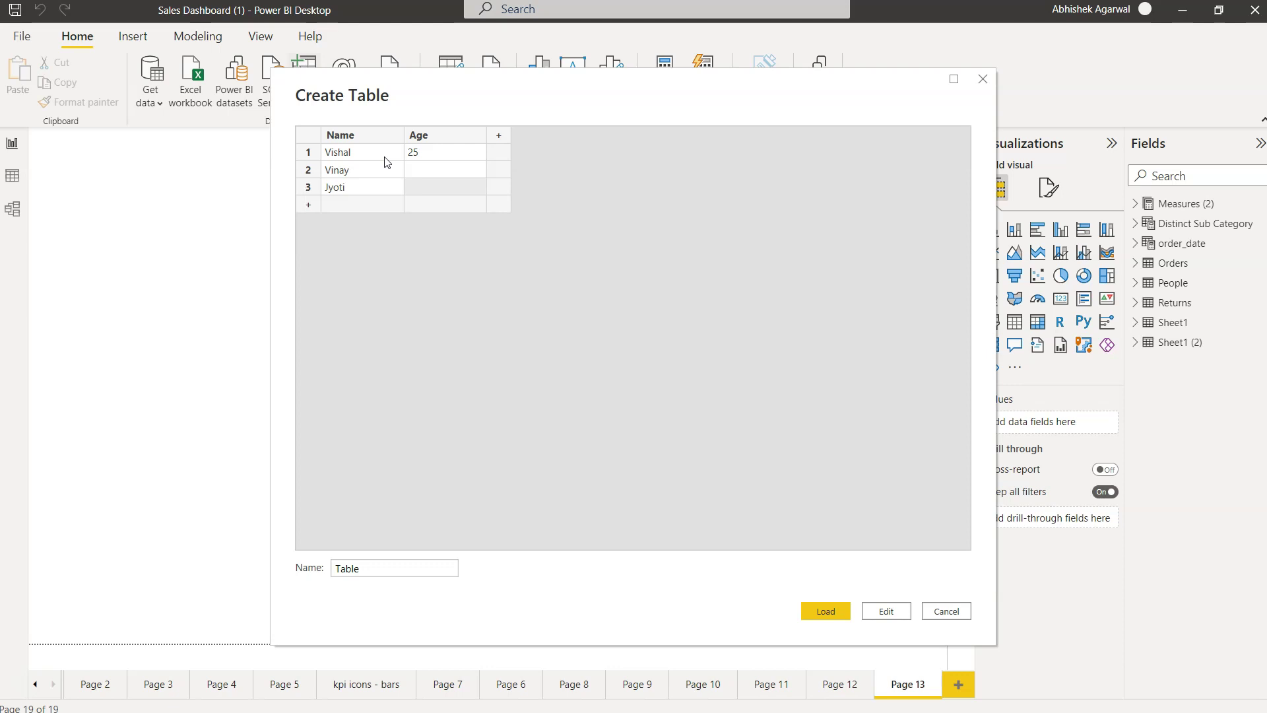
pyautogui.write('29')
pyautogui.press('Tab')
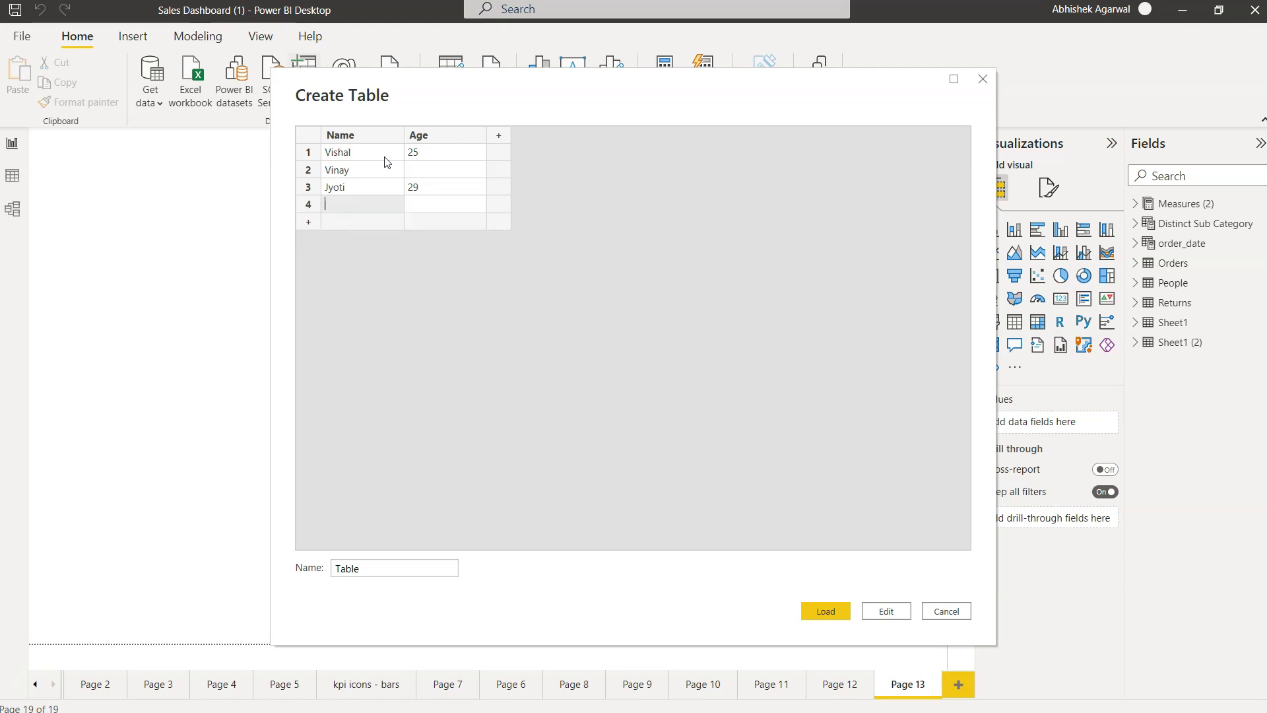
pyautogui.write('Deepak')
pyautogui.press('Tab')
pyautogui.write('26')
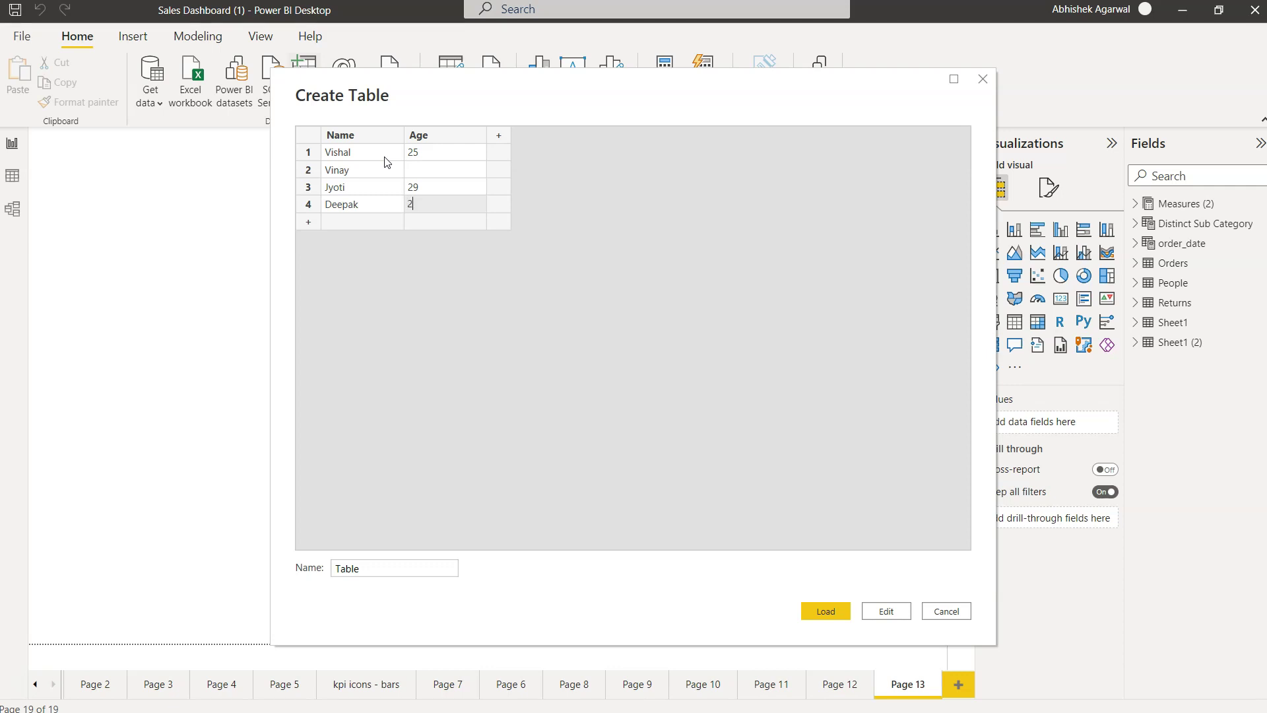
pyautogui.press('Tab')
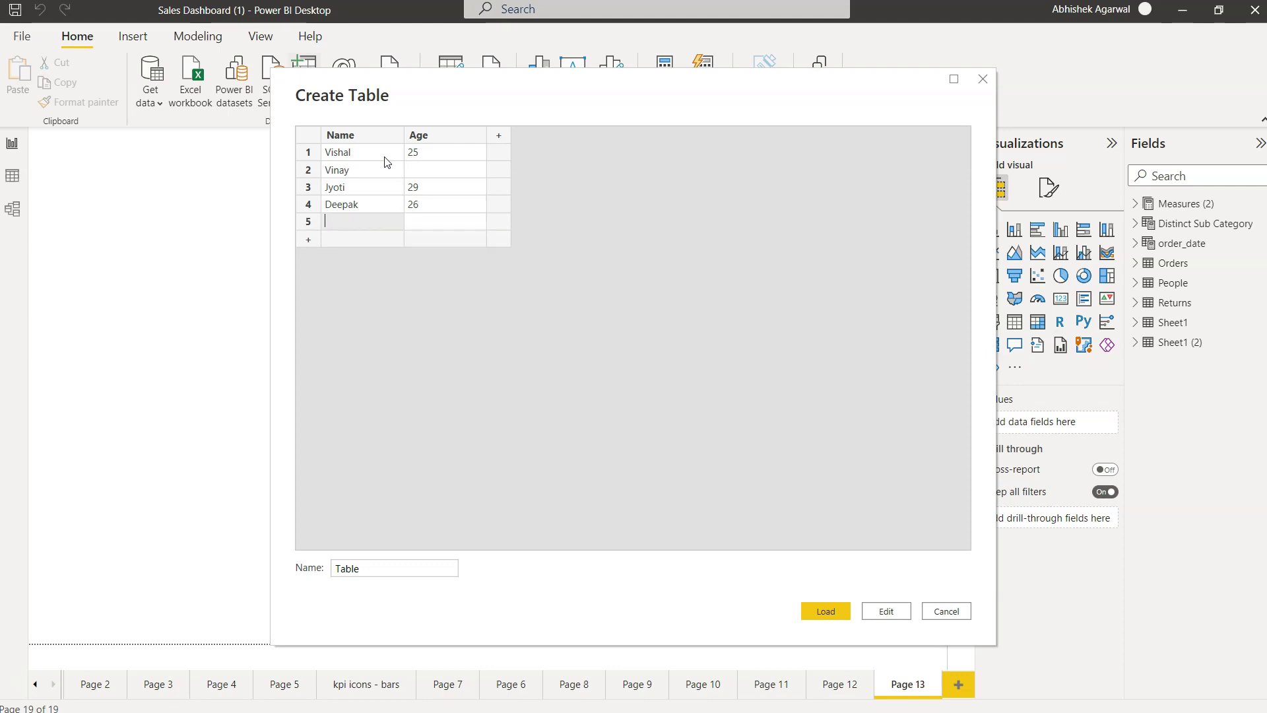
pyautogui.write('A')
pyautogui.press('BackSpace')
pyautogui.write('Aman')
pyautogui.press('Tab')
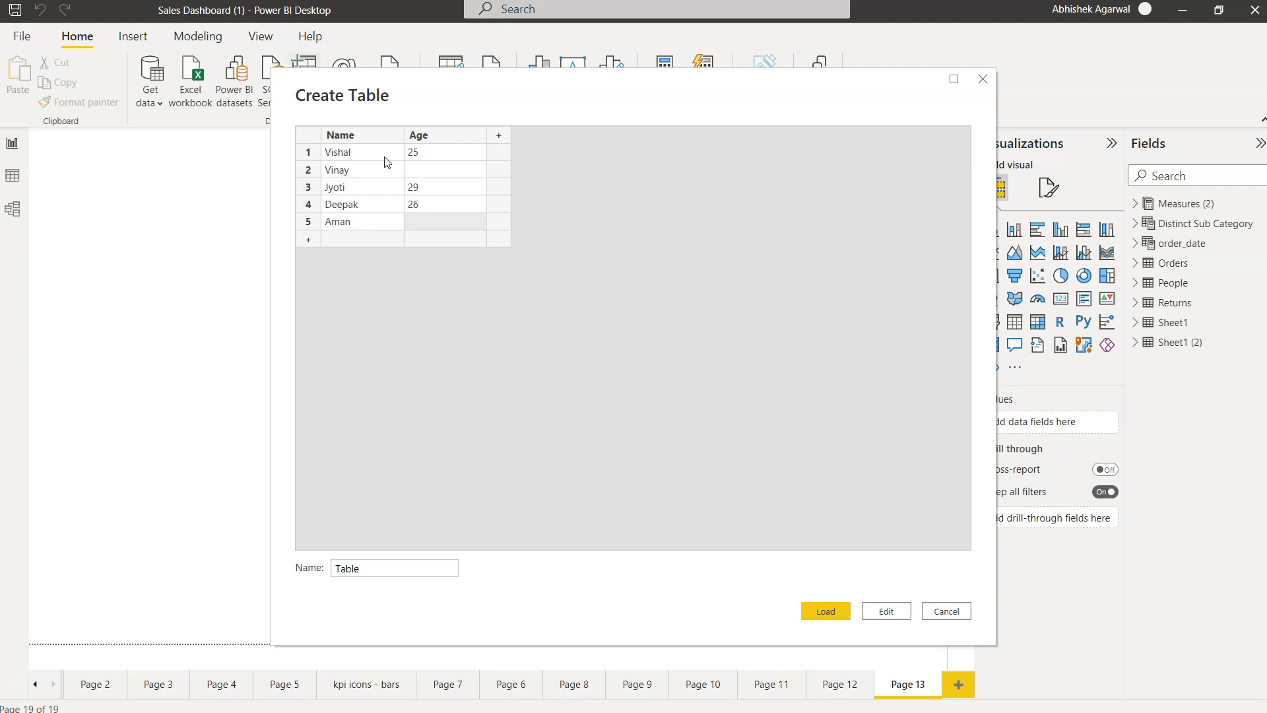
# Step: Name the table 'Blank Test' and load it into the report
pyautogui.click(373, 569)
pyautogui.moveTo(372, 568); pyautogui.dragTo(271, 569)
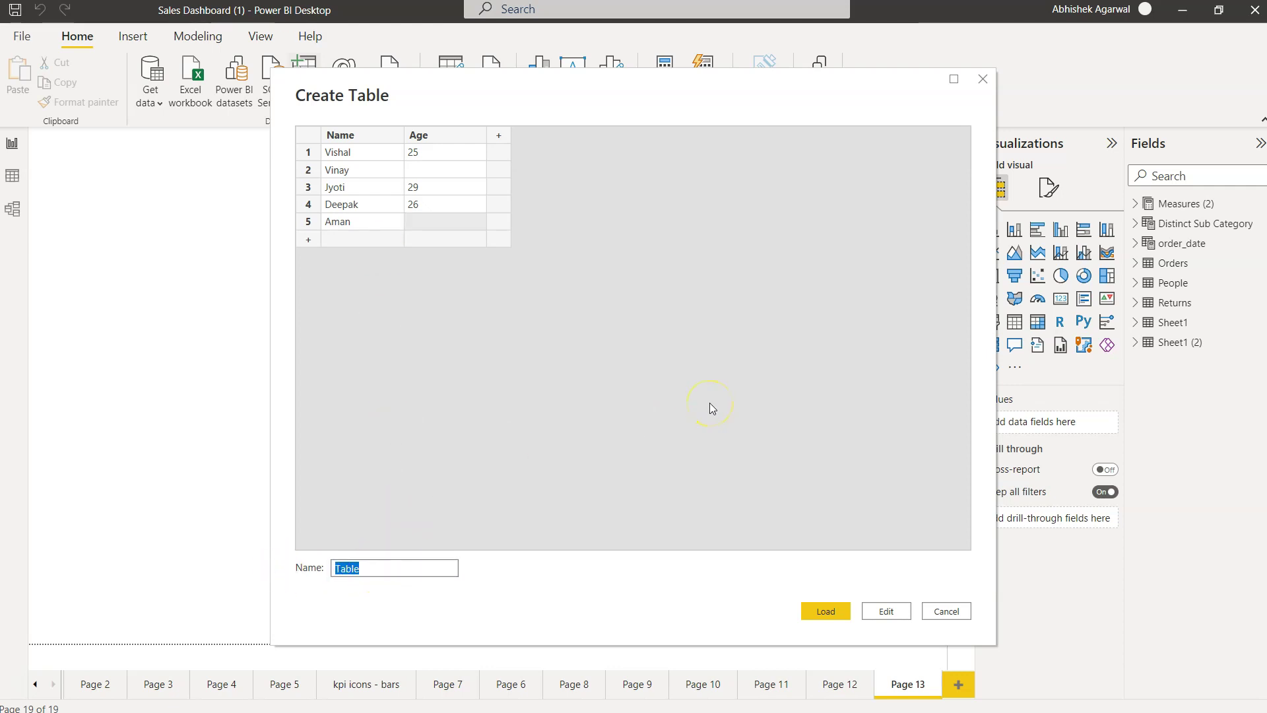
pyautogui.write('Blank')
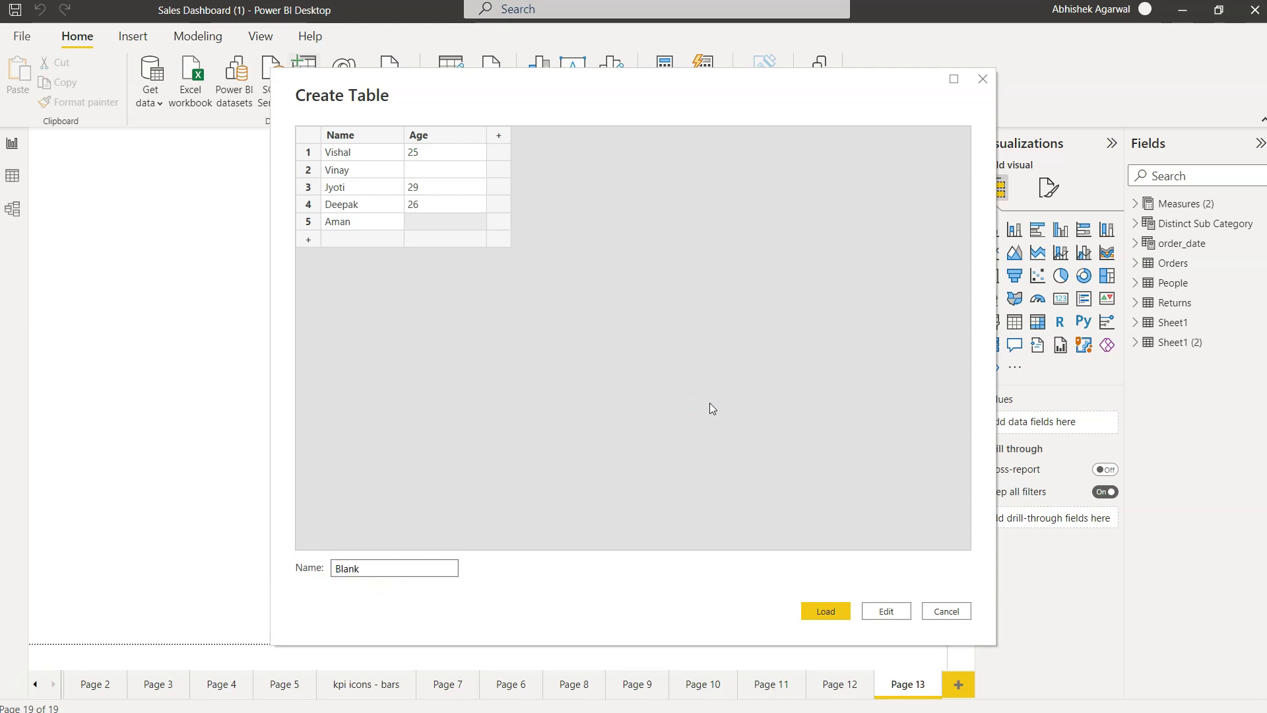
pyautogui.write(' Test')
pyautogui.click(825, 612)
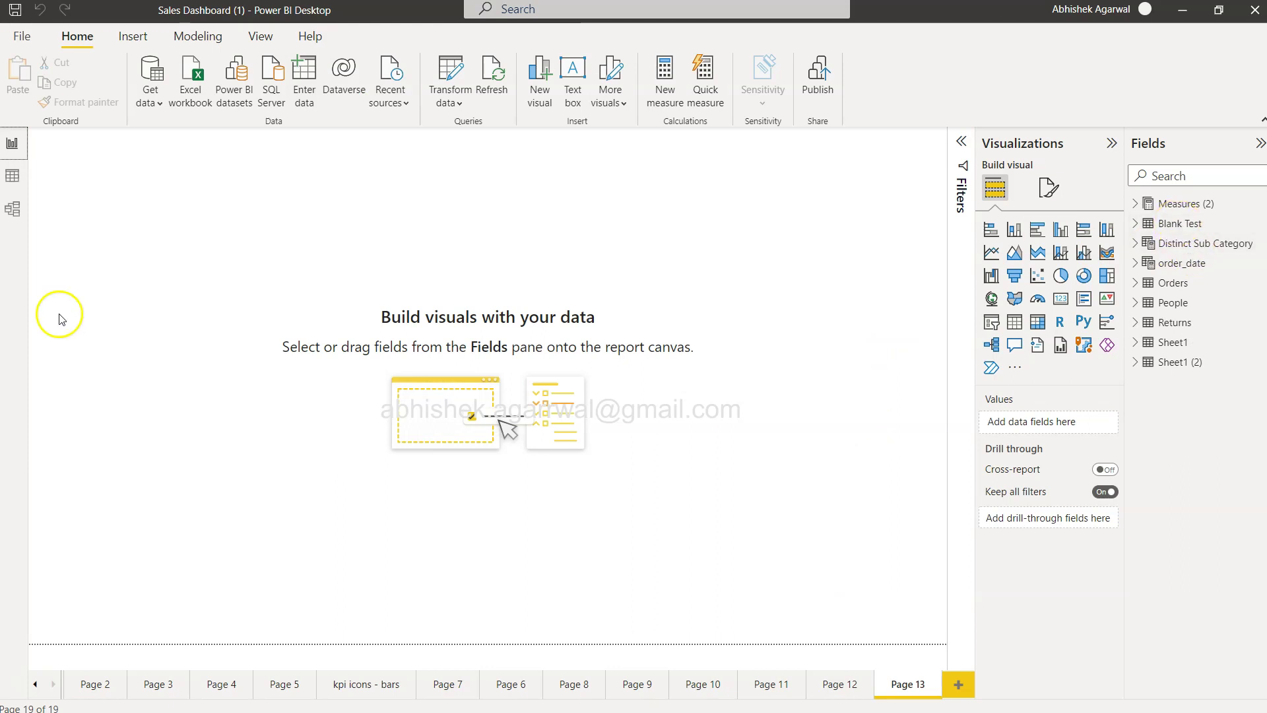
# Step: Switch to Data view to see the Blank Test rows with their ages
pyautogui.click(13, 176)
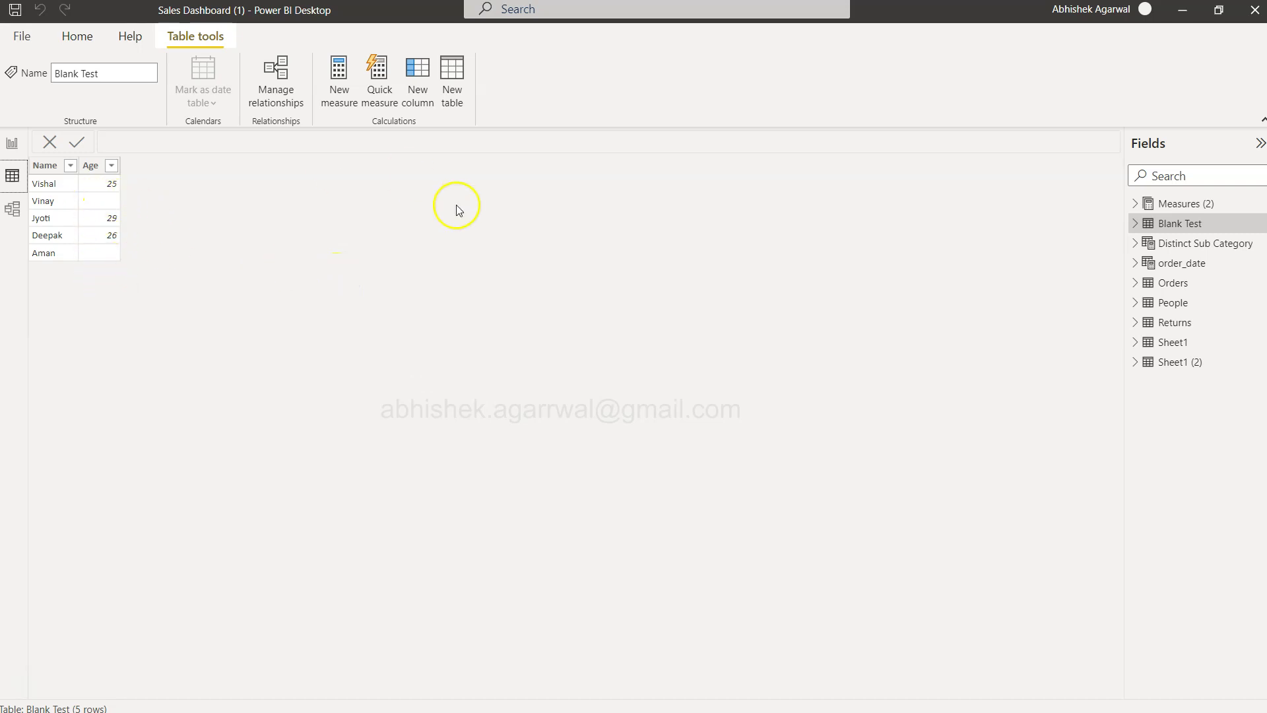
# Step: Add the column Find Blank = ISBLANK('Blank Test'[Age]) and start another new column
pyautogui.click(413, 90)
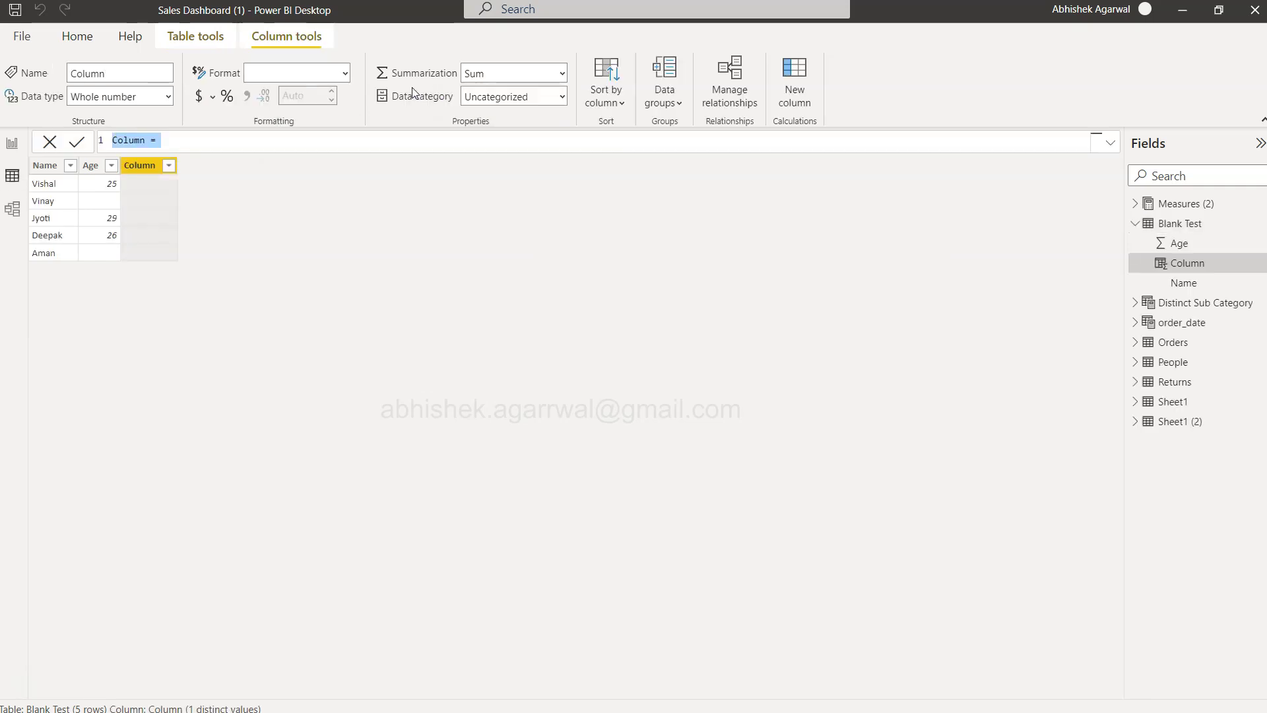
pyautogui.write('Fi')
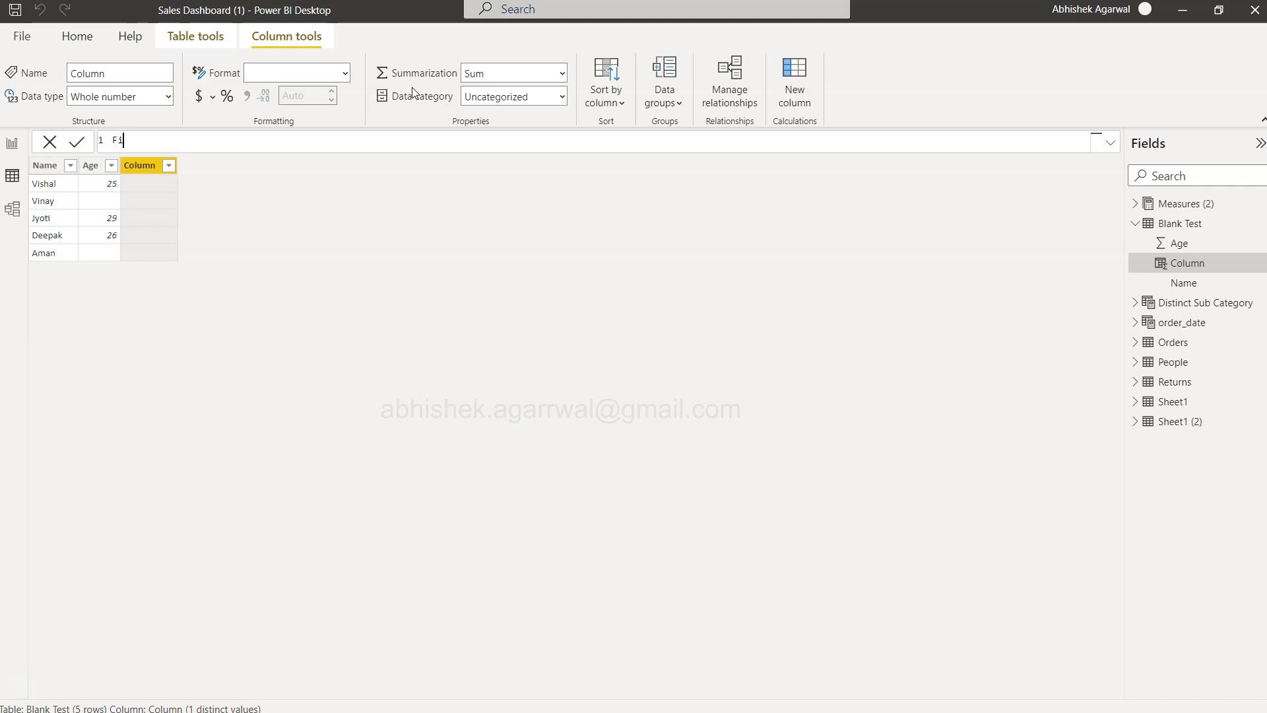
pyautogui.write('nd Blank')
pyautogui.press('BackSpace')
pyautogui.press('BackSpace')
pyautogui.write('k = ')
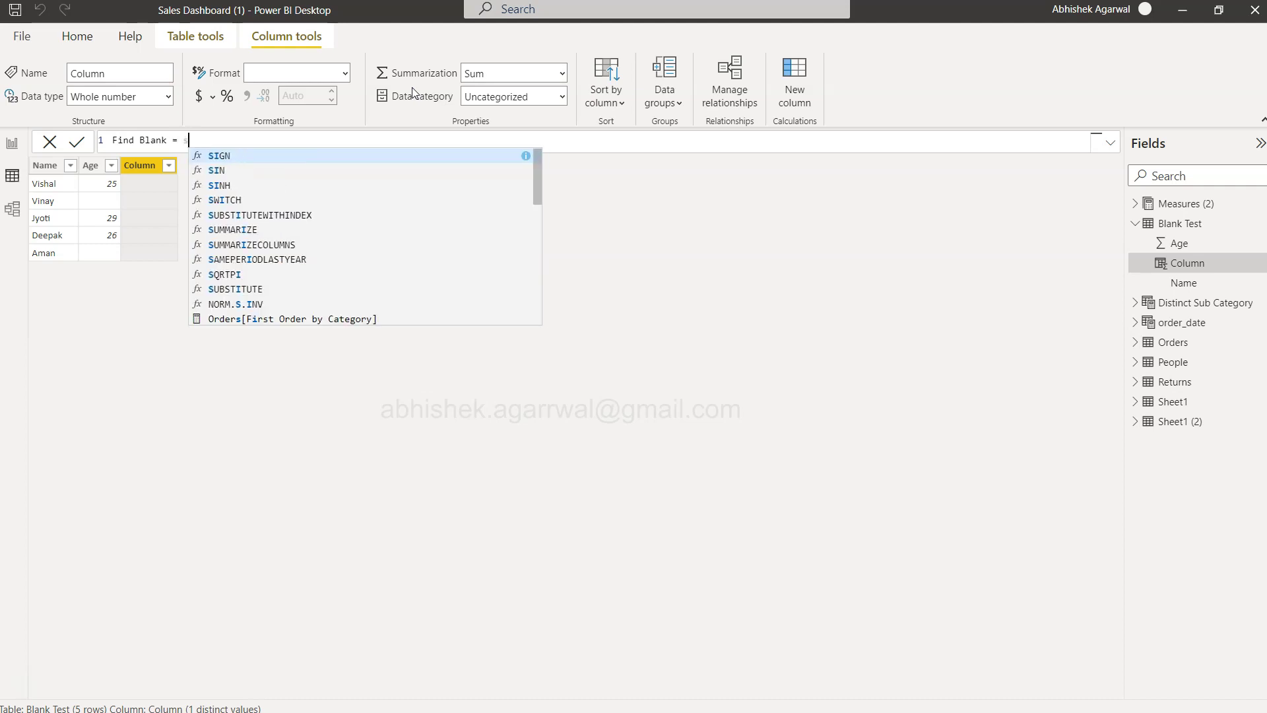
pyautogui.write('ISBLANK(')
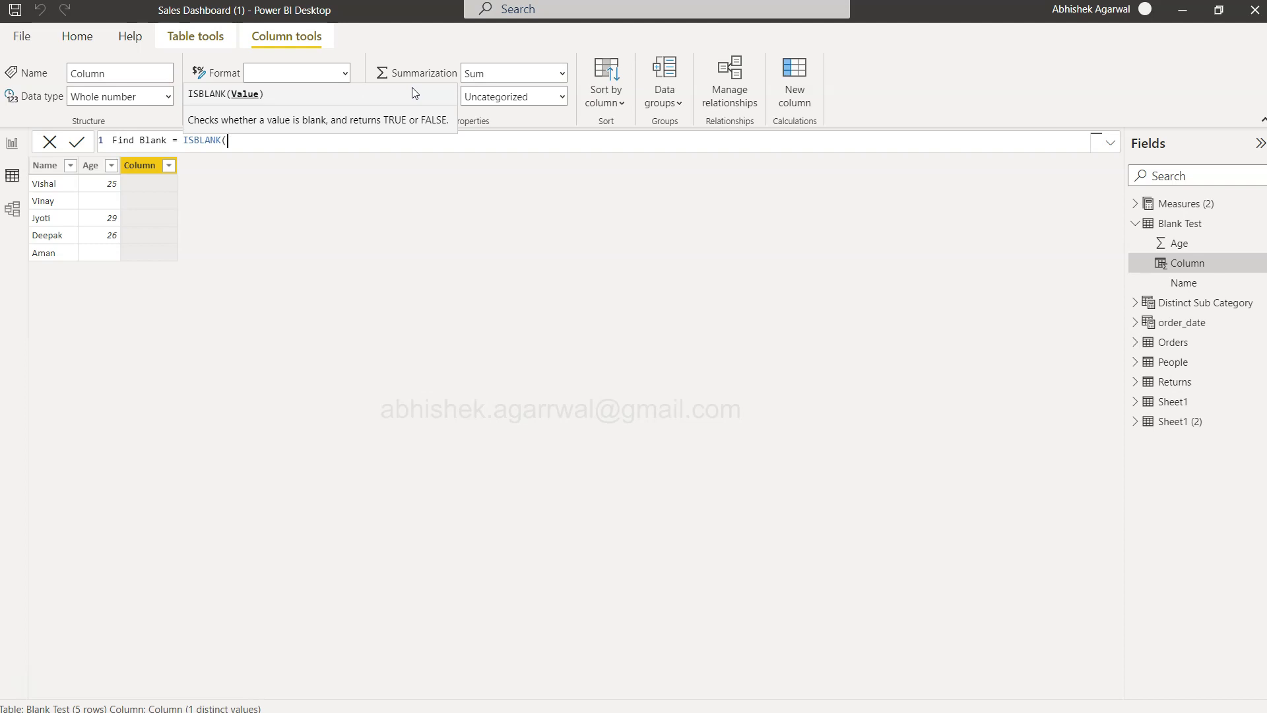
pyautogui.write('age')
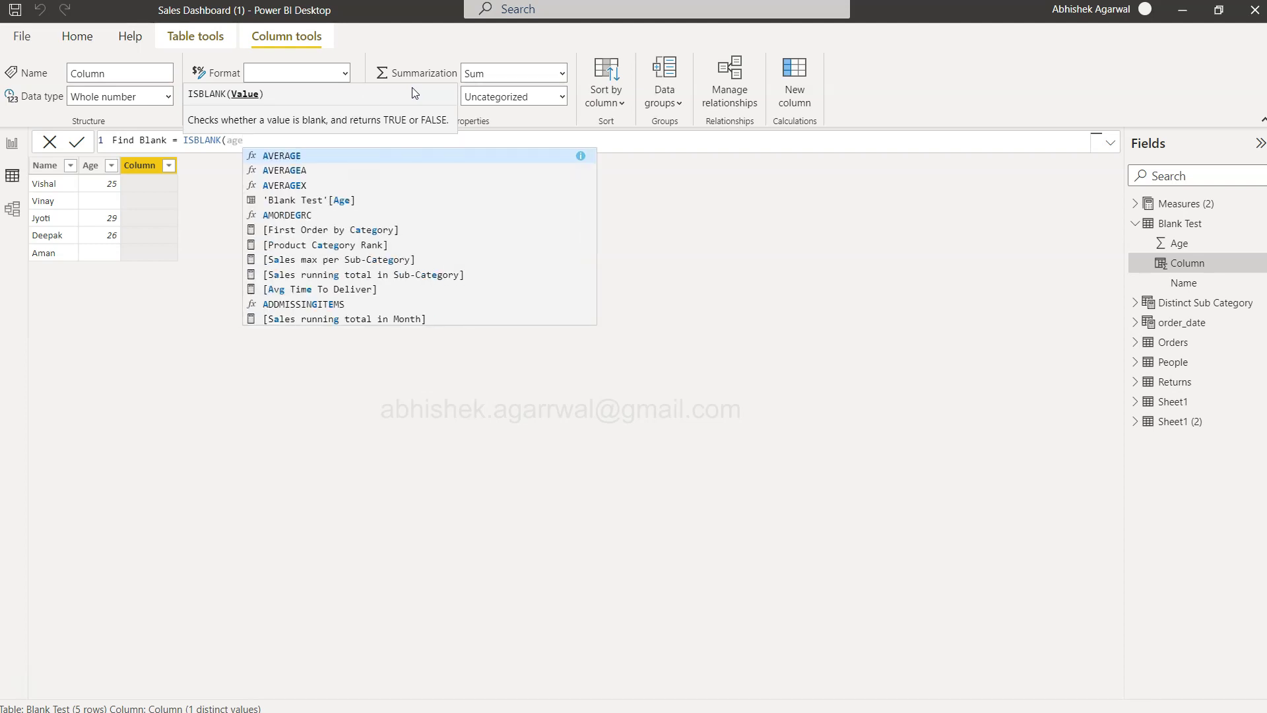
pyautogui.press('Down')
pyautogui.press('Tab')
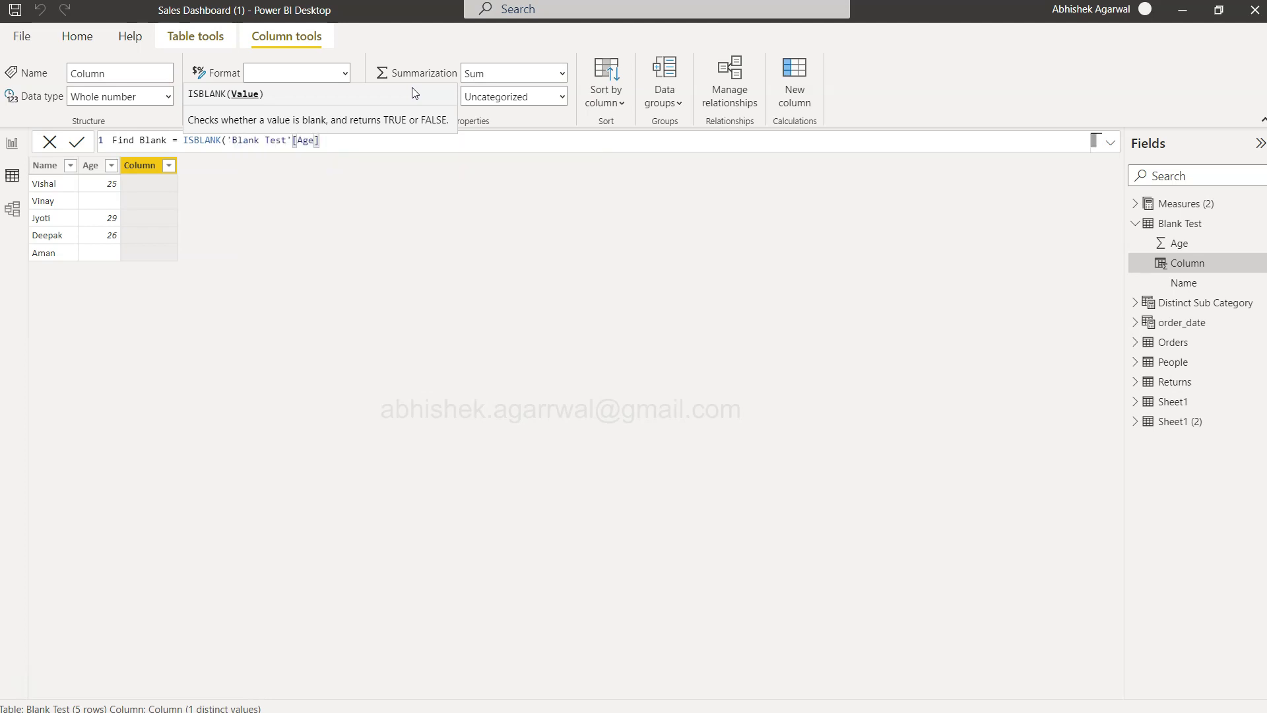
pyautogui.write(')')
pyautogui.click(78, 142)
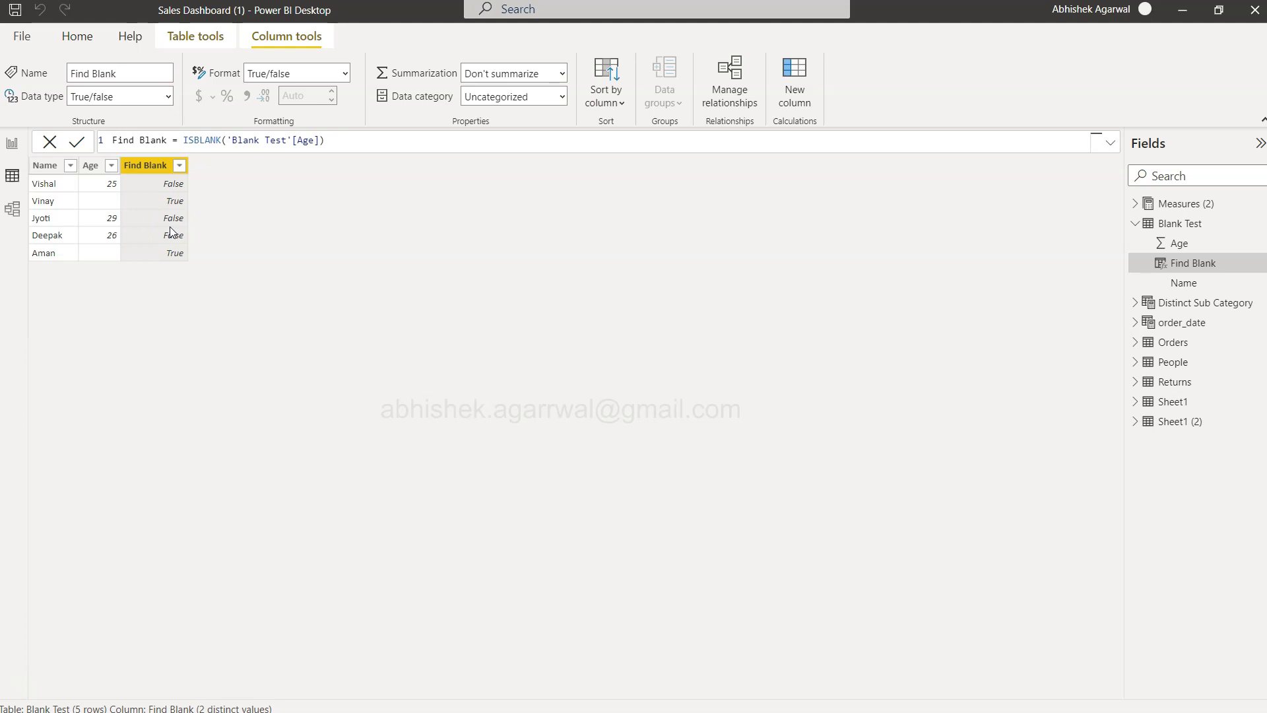
pyautogui.click(207, 147)
pyautogui.click(792, 87)
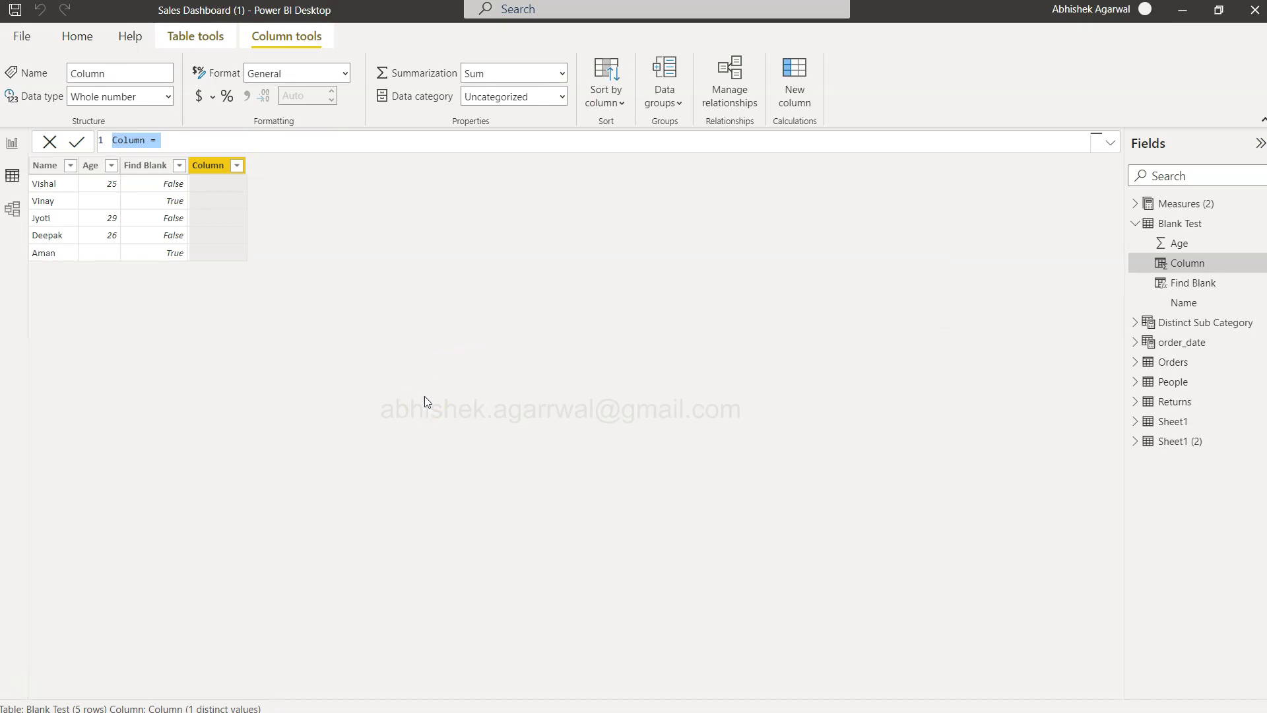
# Step: Begin the formula Blank with if = IF(ISBLANK('Blank Test'[Age]) using autocomplete
pyautogui.write('Blank with If')
pyautogui.press('BackSpace')
pyautogui.press('BackSpace')
pyautogui.write('if = if')
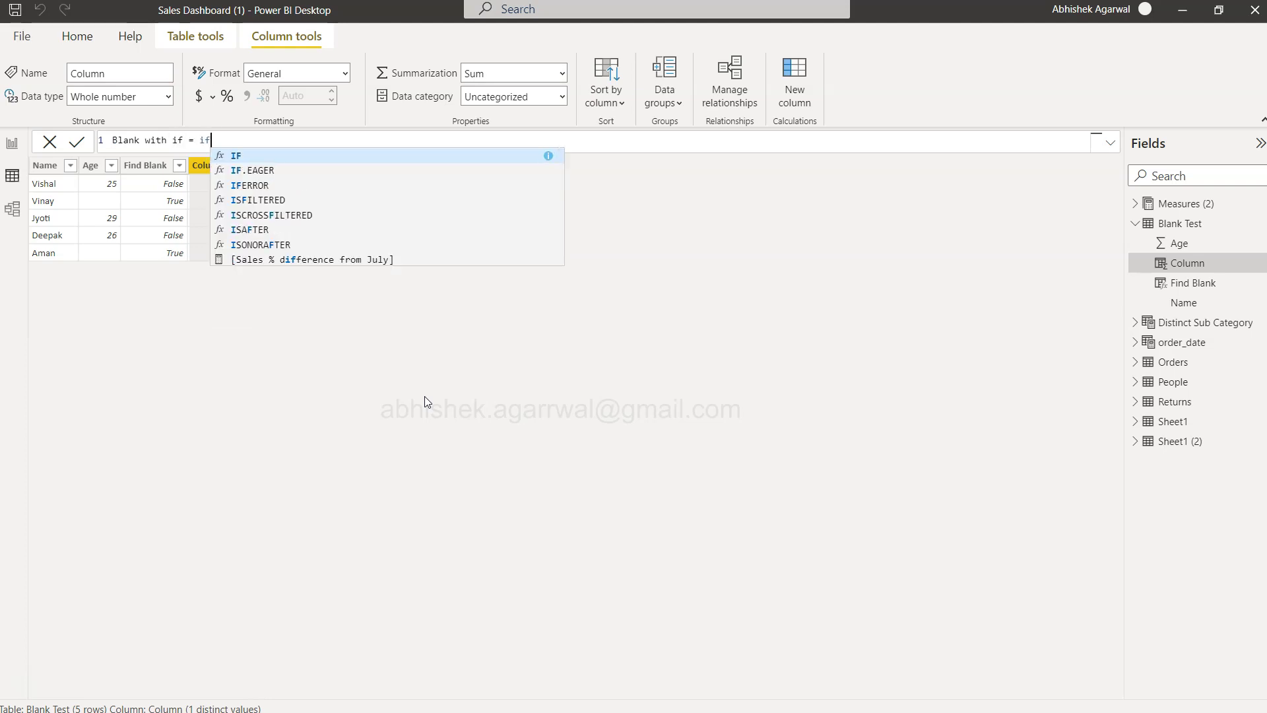
pyautogui.press('Tab')
pyautogui.write('i')
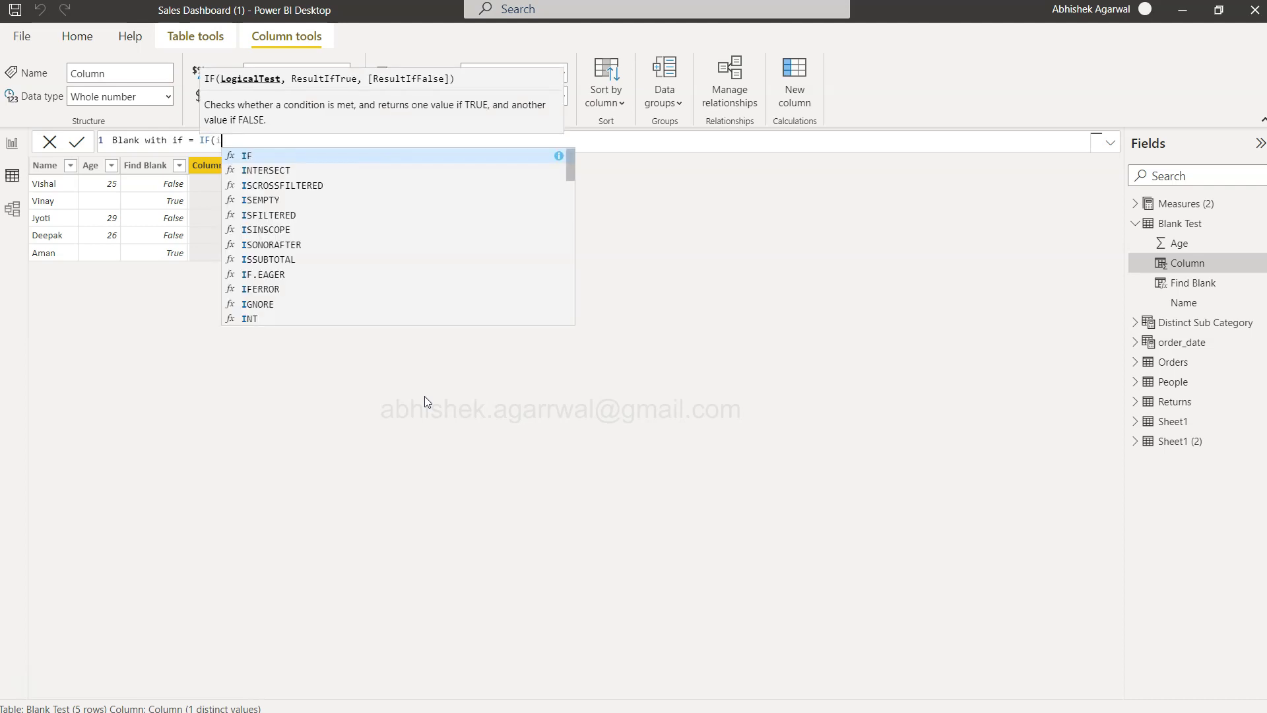
pyautogui.write('sbl')
pyautogui.press('Tab')
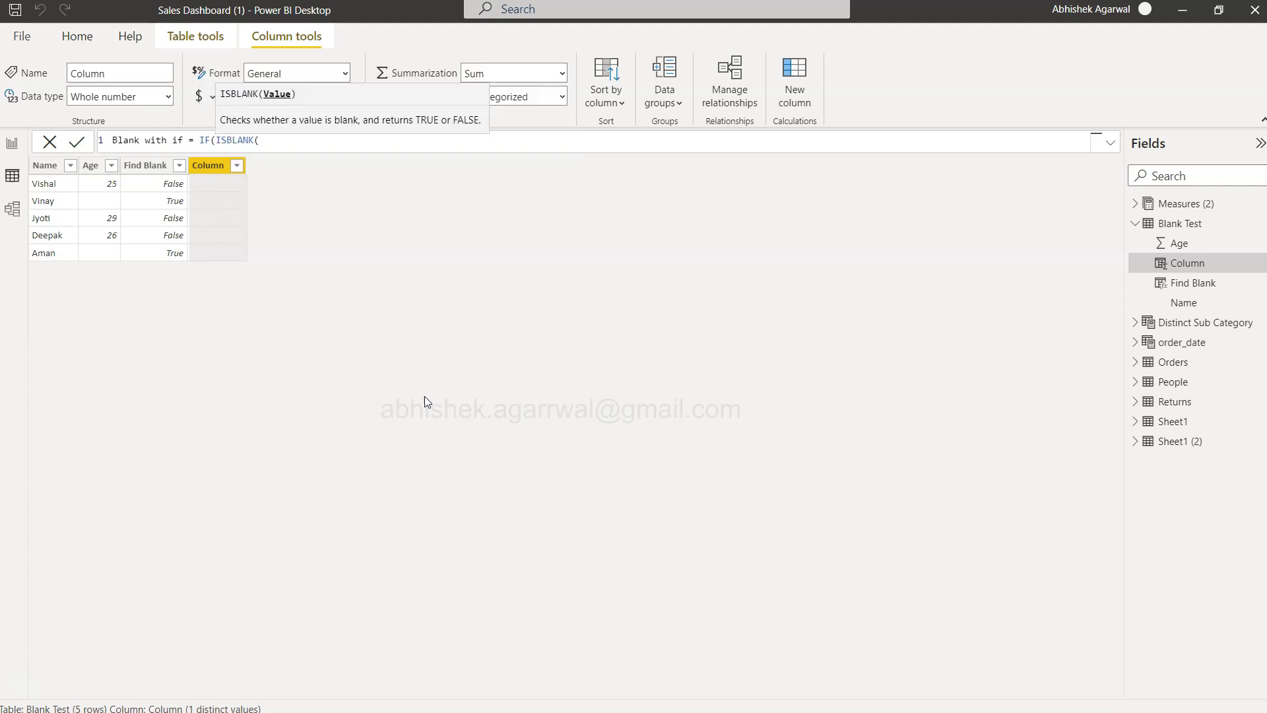
pyautogui.write('a')
pyautogui.press('Down')
pyautogui.press('Down')
pyautogui.press('Down')
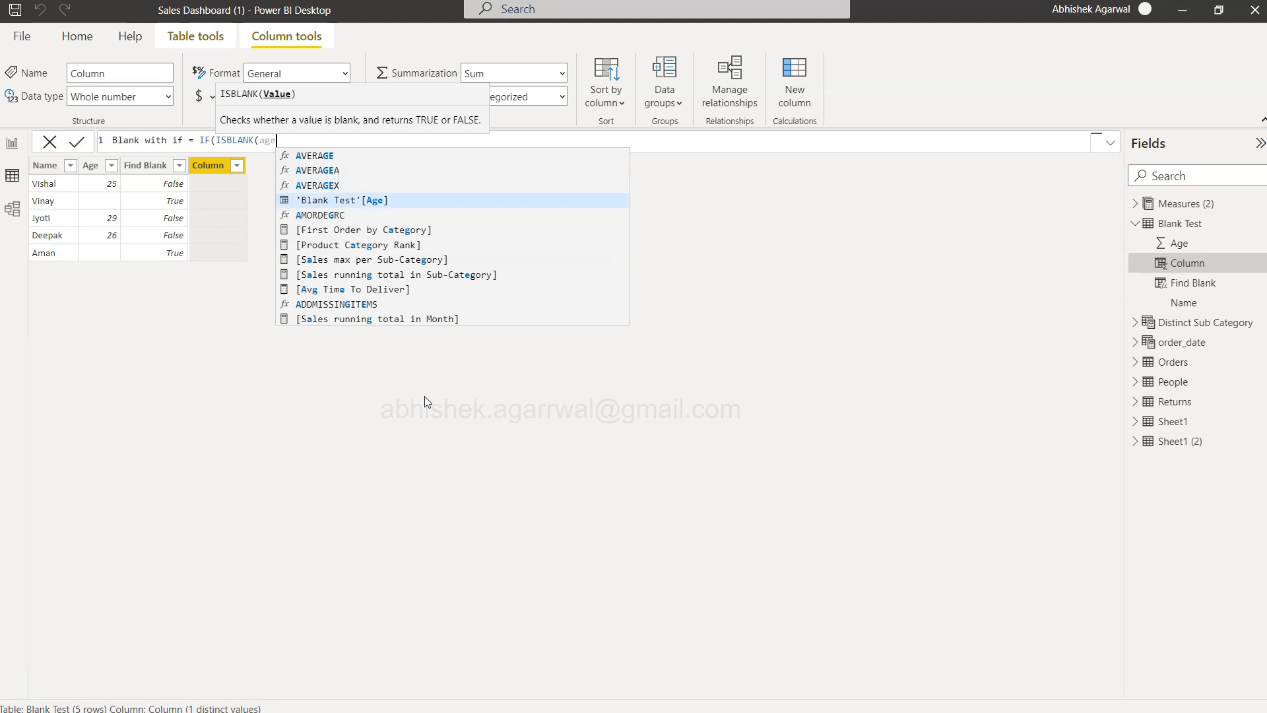
pyautogui.press('Tab')
pyautogui.write(',')
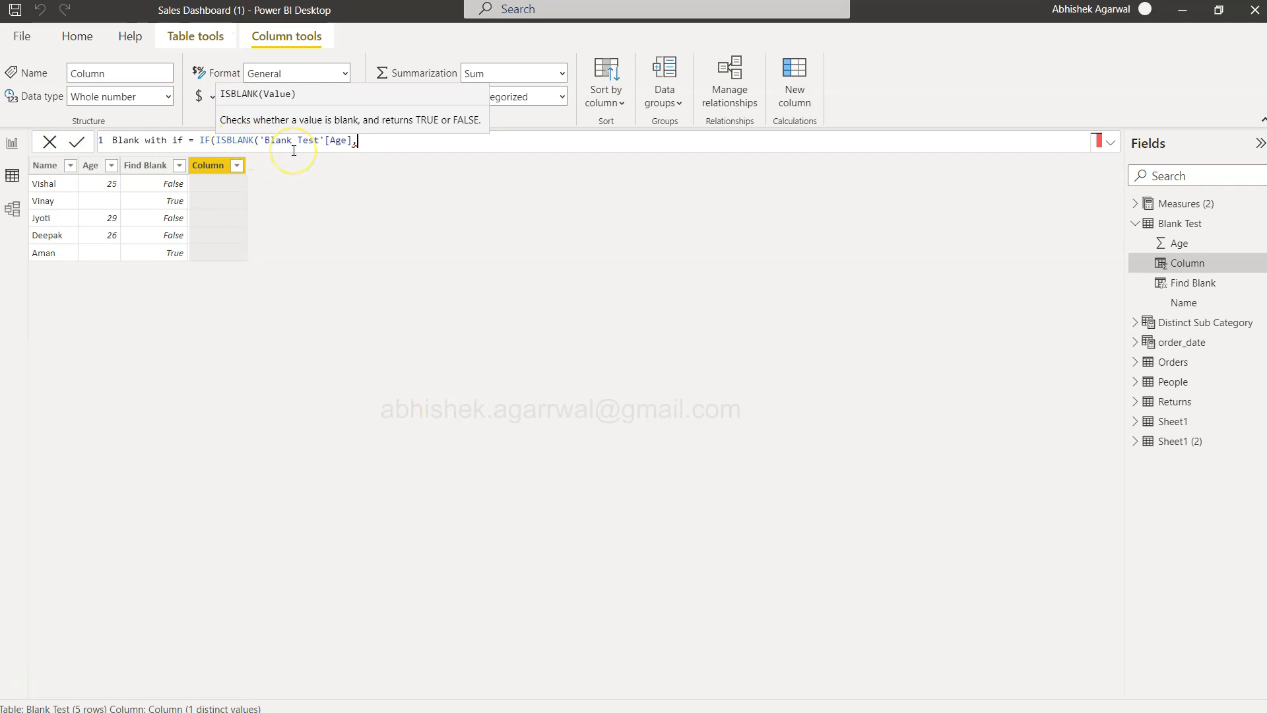
# Step: Complete the IF with 0 for blanks and 'Blank Test'[Age] otherwise, and commit
pyautogui.click(351, 140)
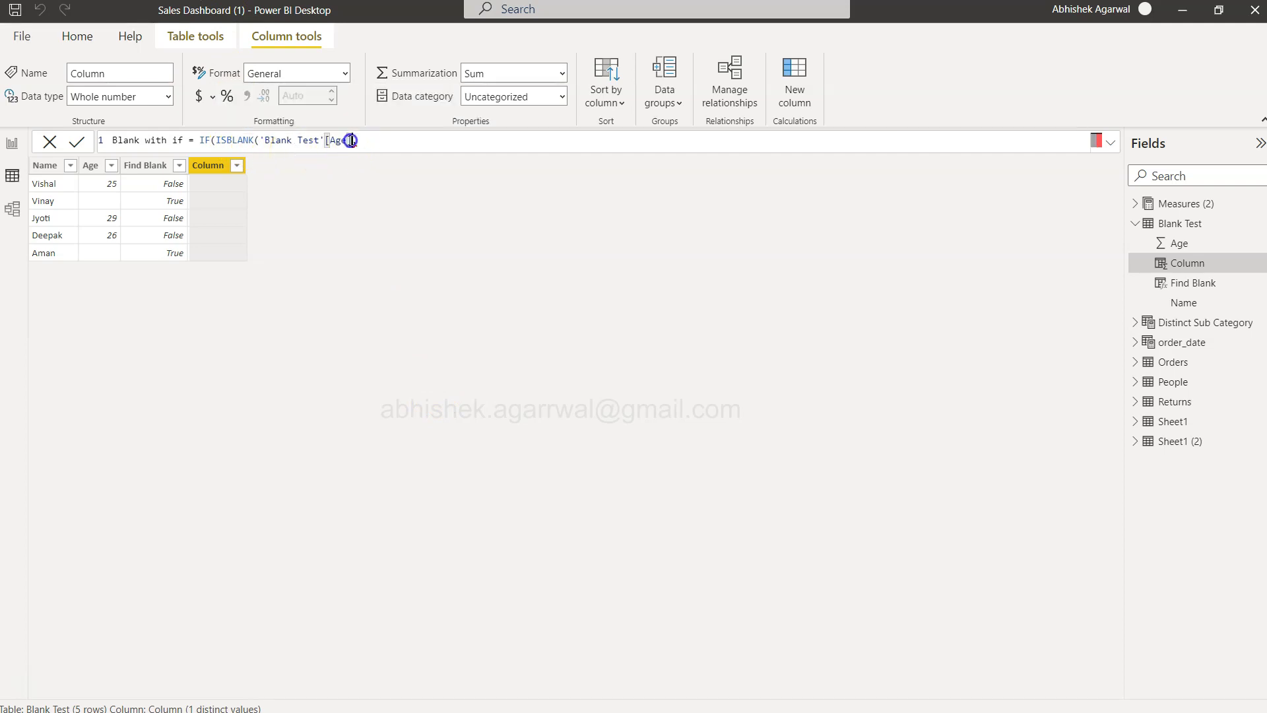
pyautogui.write(']),')
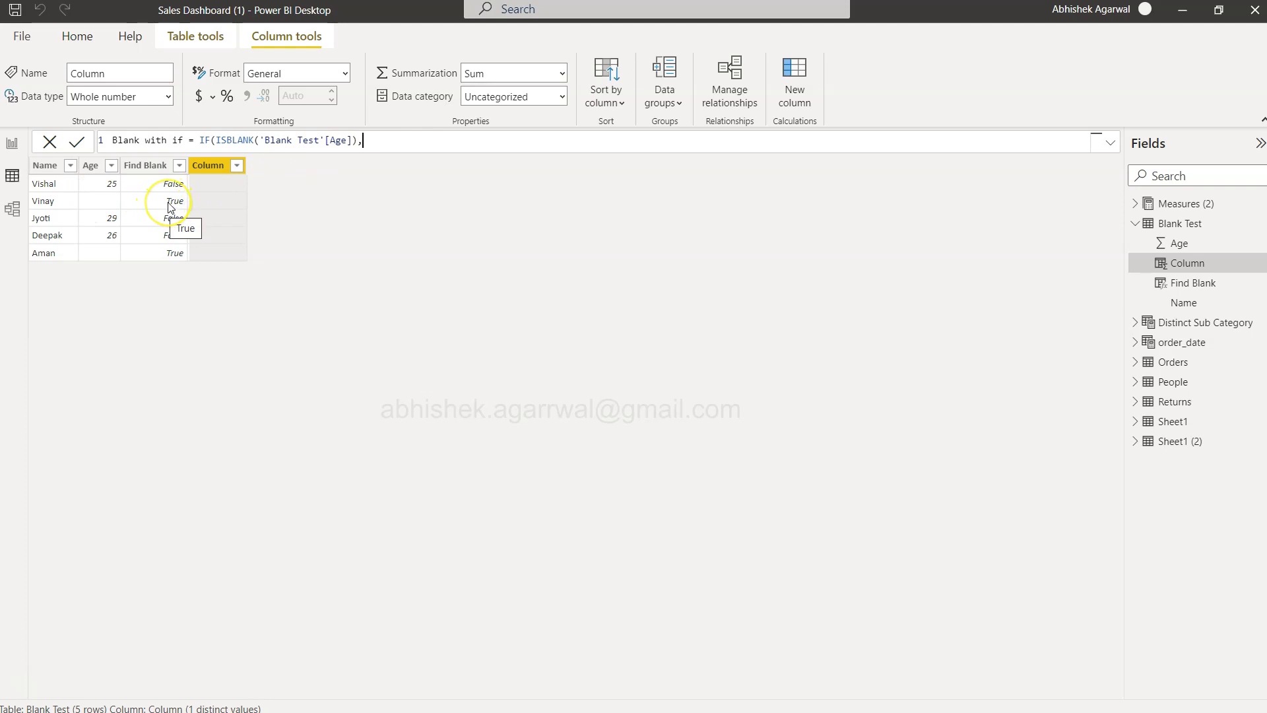
pyautogui.write('0')
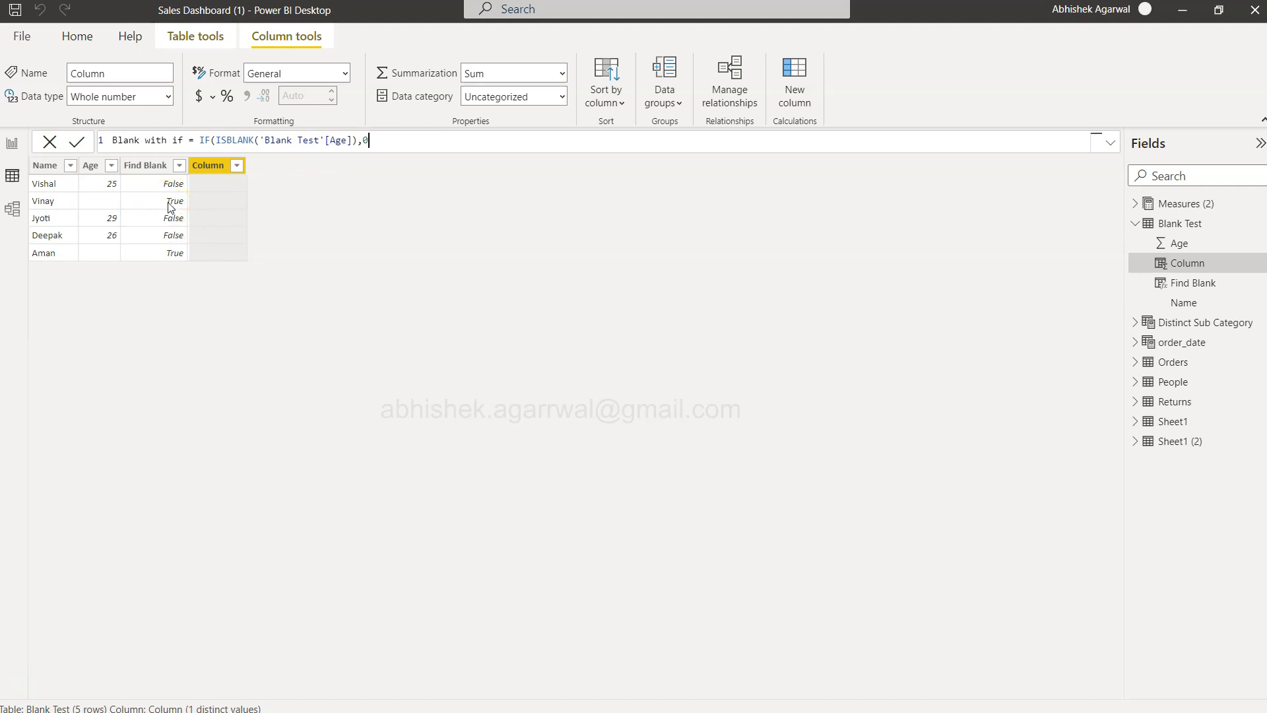
pyautogui.write(',age')
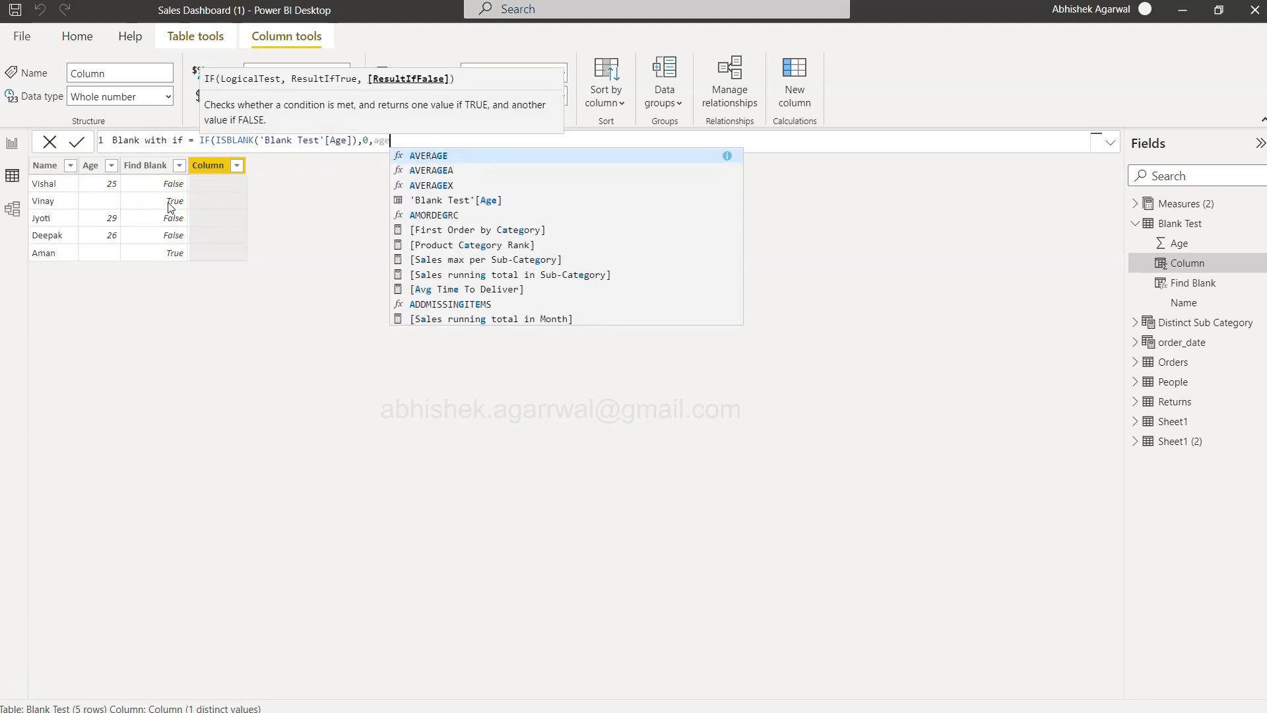
pyautogui.press('Down')
pyautogui.press('Down')
pyautogui.press('Down')
pyautogui.press('Tab')
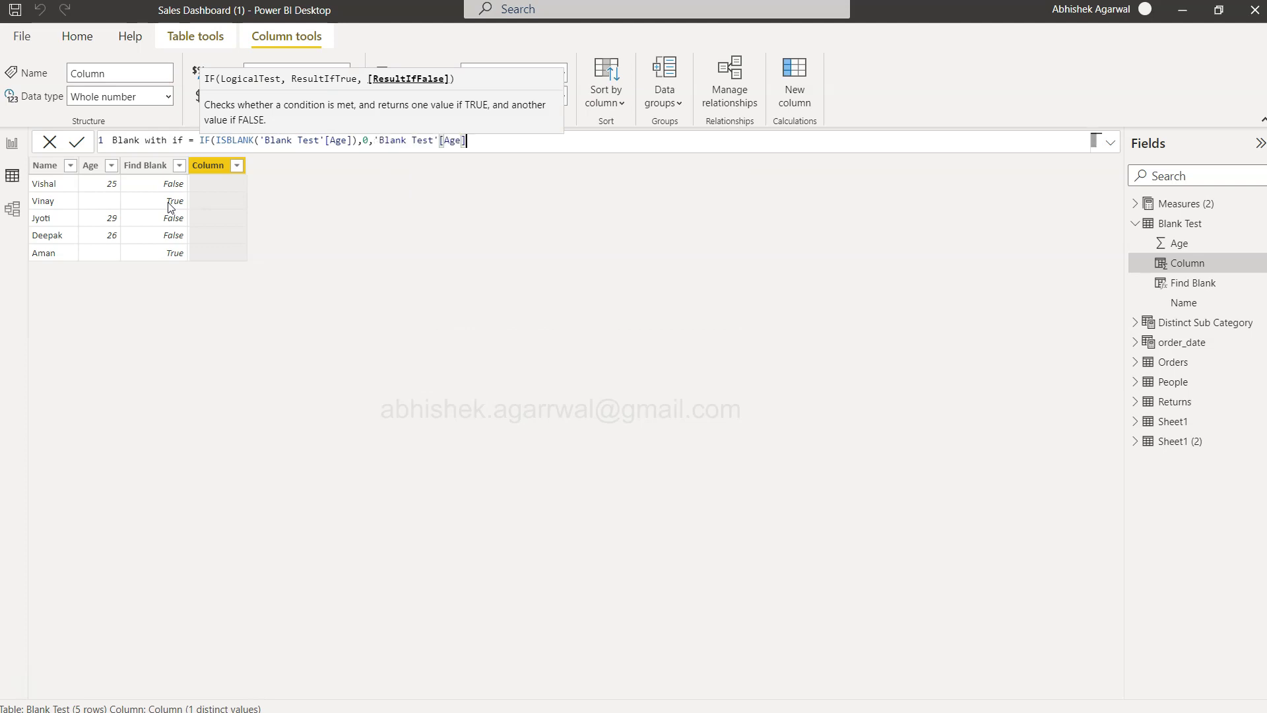
pyautogui.write(')')
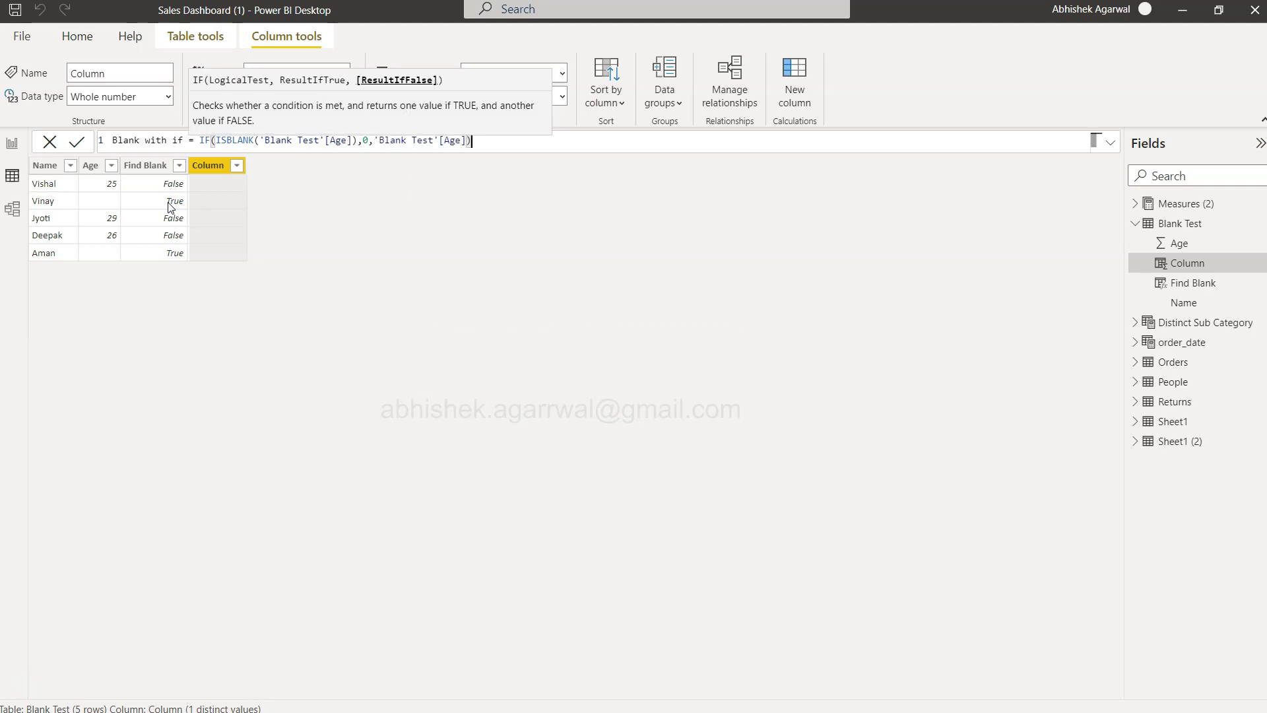
pyautogui.click(77, 141)
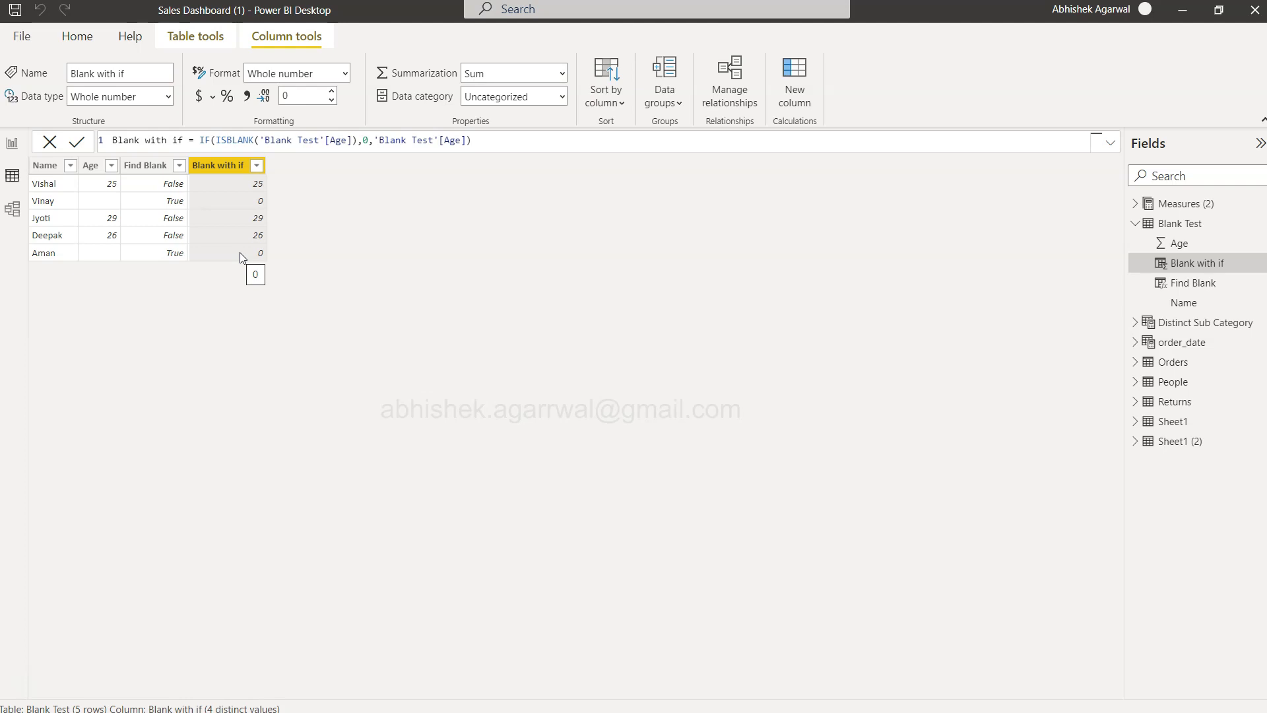
# Step: Commit the Blank with if column so it shows 25, 0, 29, 26, 0
pyautogui.click(365, 141)
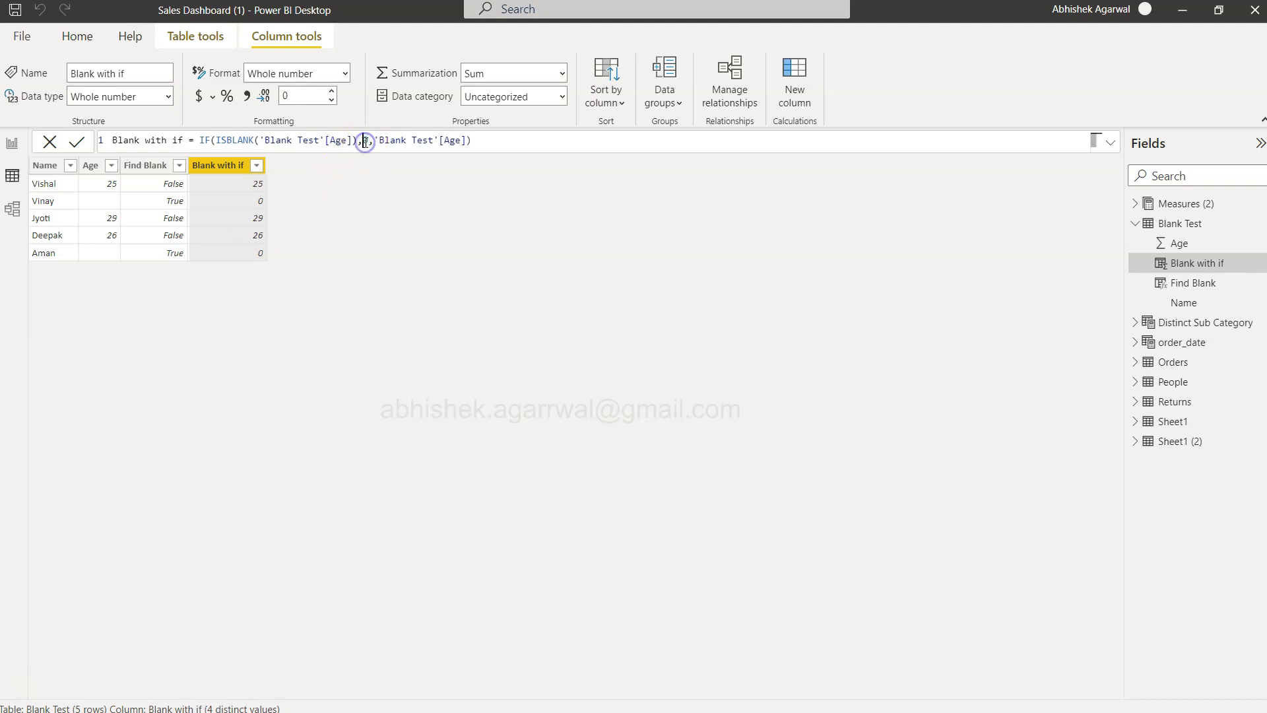